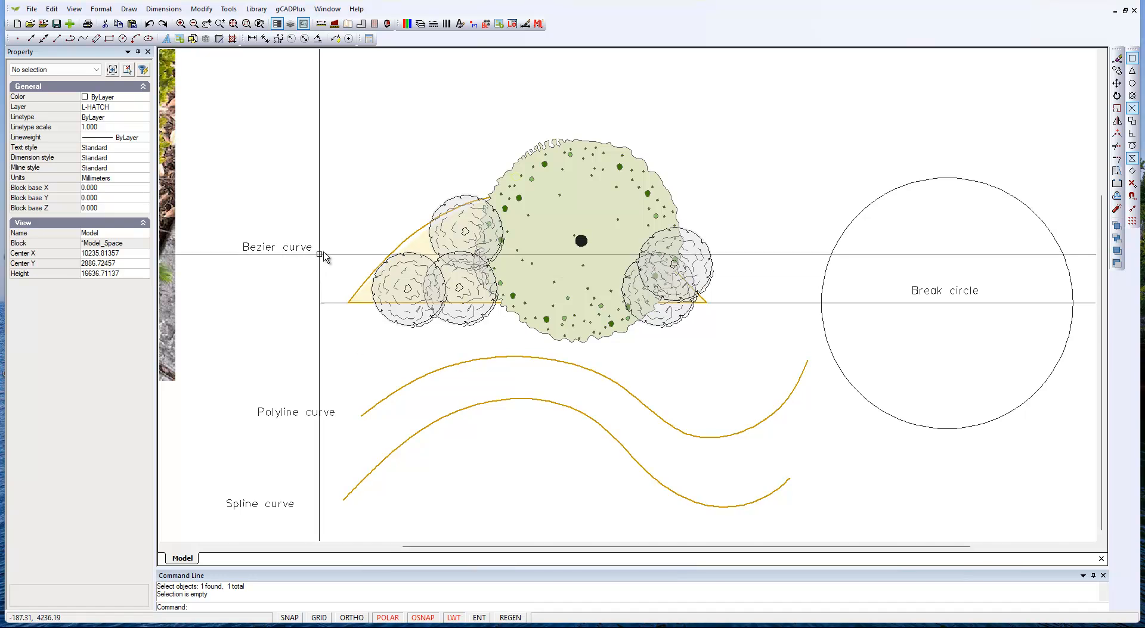
Step: Reshape the Bezier curve by moving its control point farther up and to the left, and deselect the curve
{"action": "left_click", "coordinate": [401, 246]}
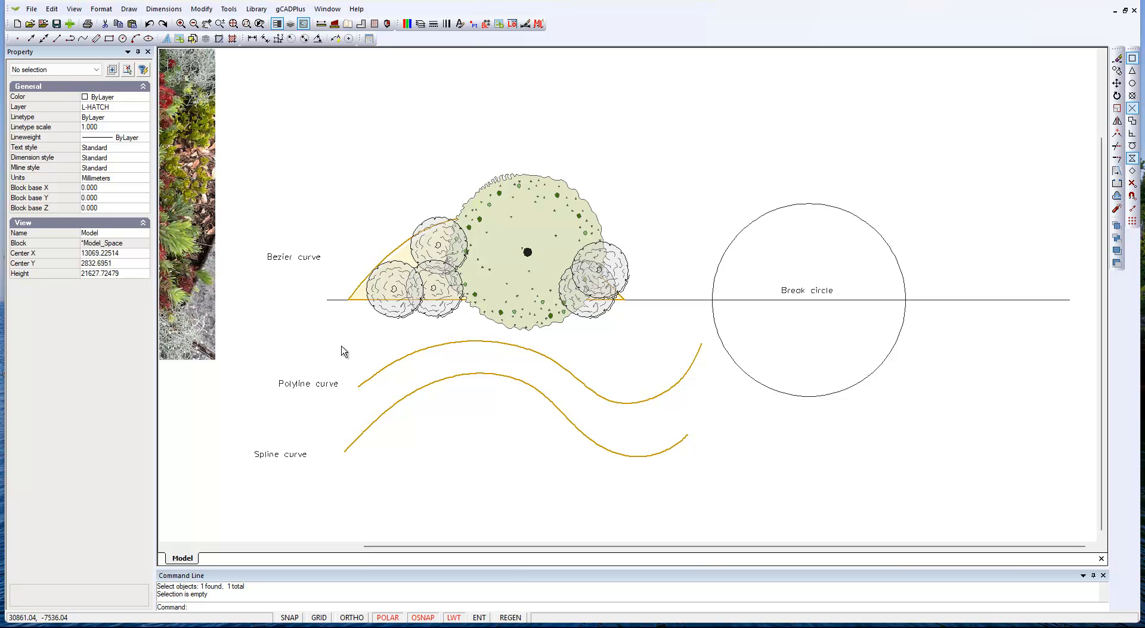
{"action": "left_click", "coordinate": [392, 249]}
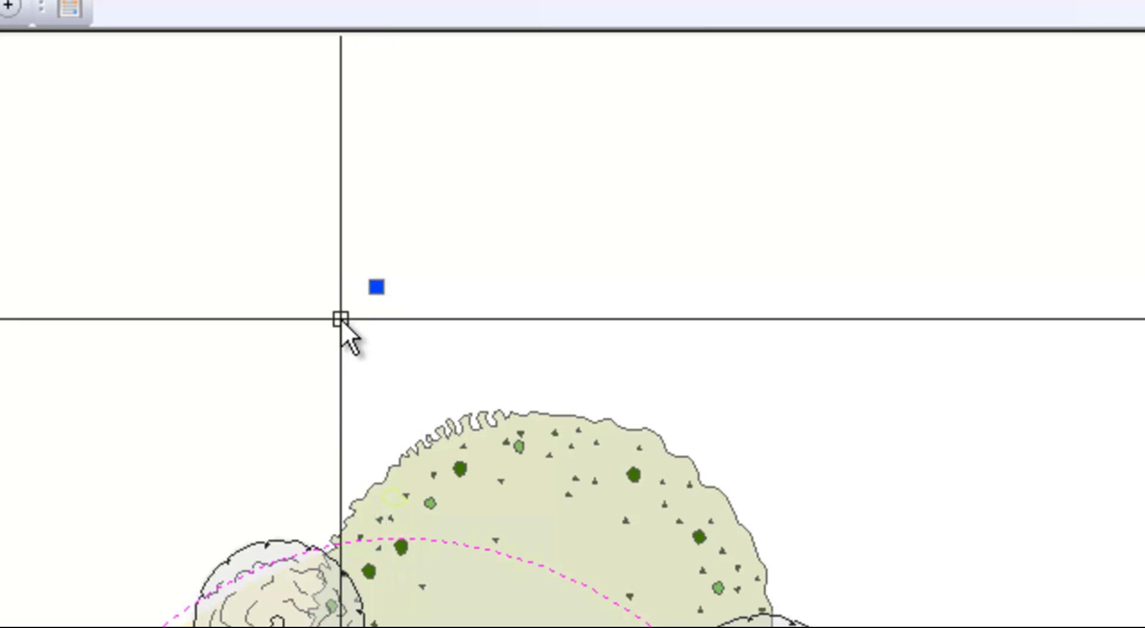
{"action": "left_click", "coordinate": [377, 287]}
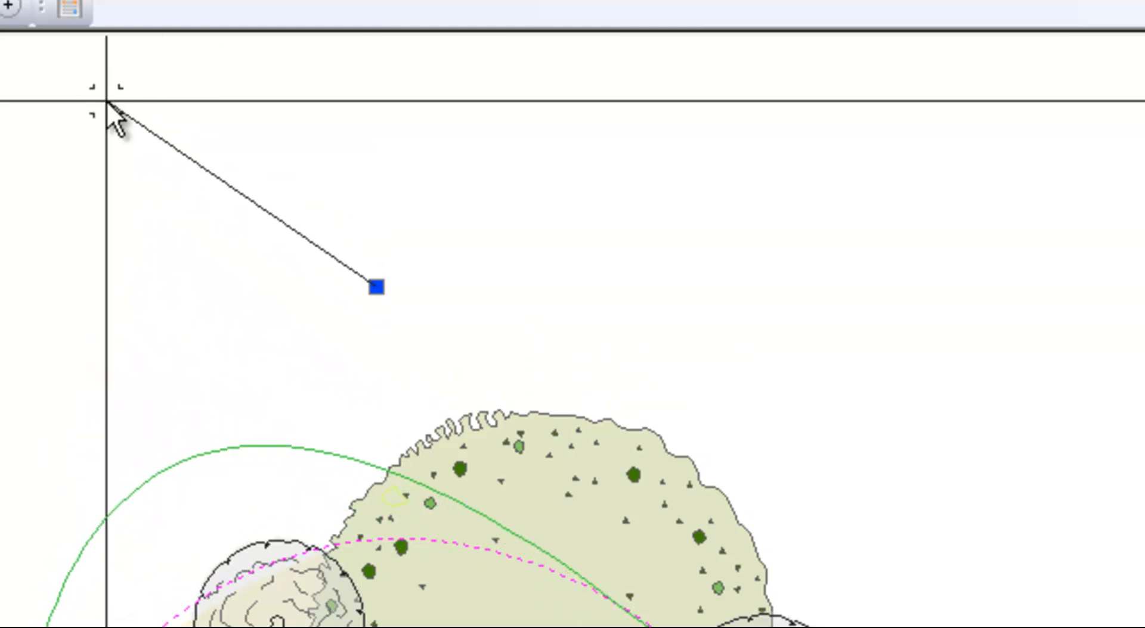
{"action": "left_click", "coordinate": [115, 115]}
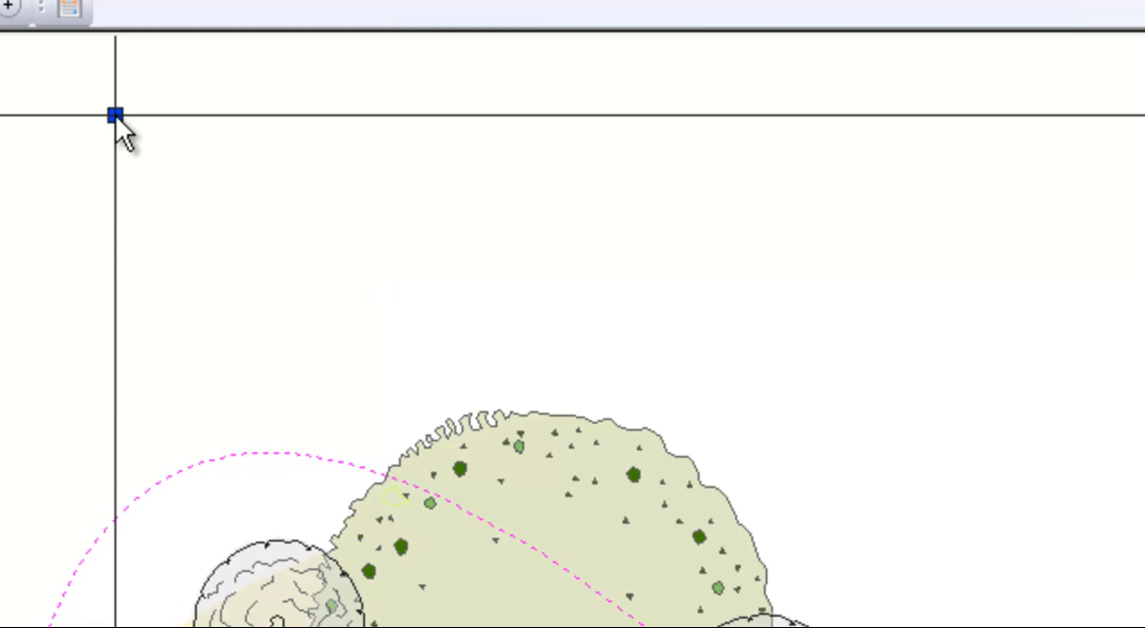
{"action": "right_click", "coordinate": [18, 349]}
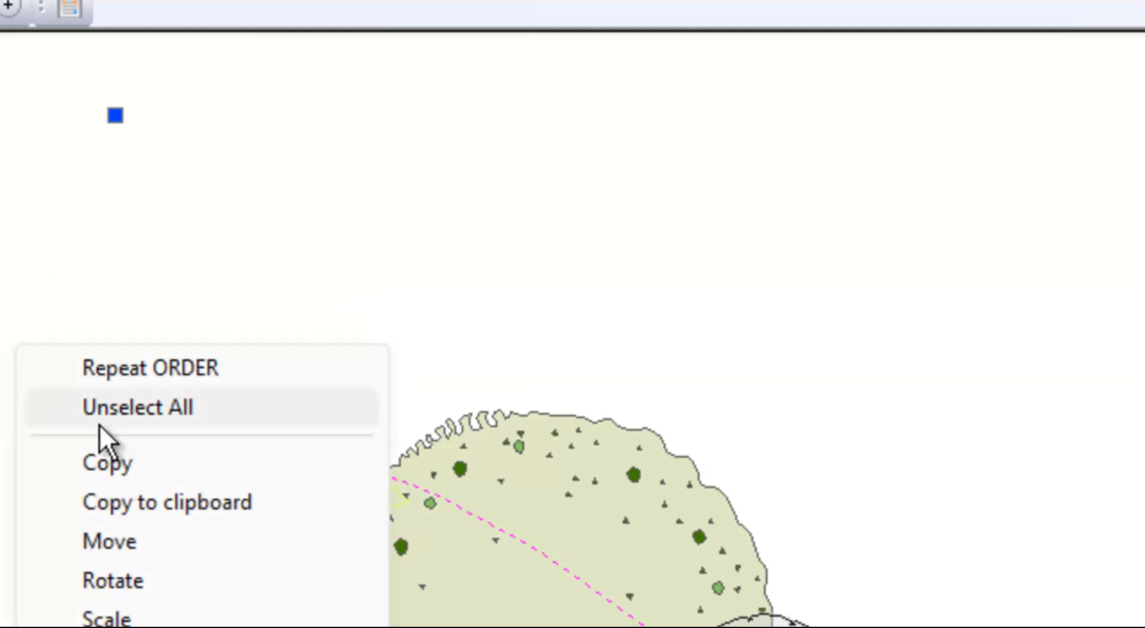
{"action": "left_click", "coordinate": [143, 414]}
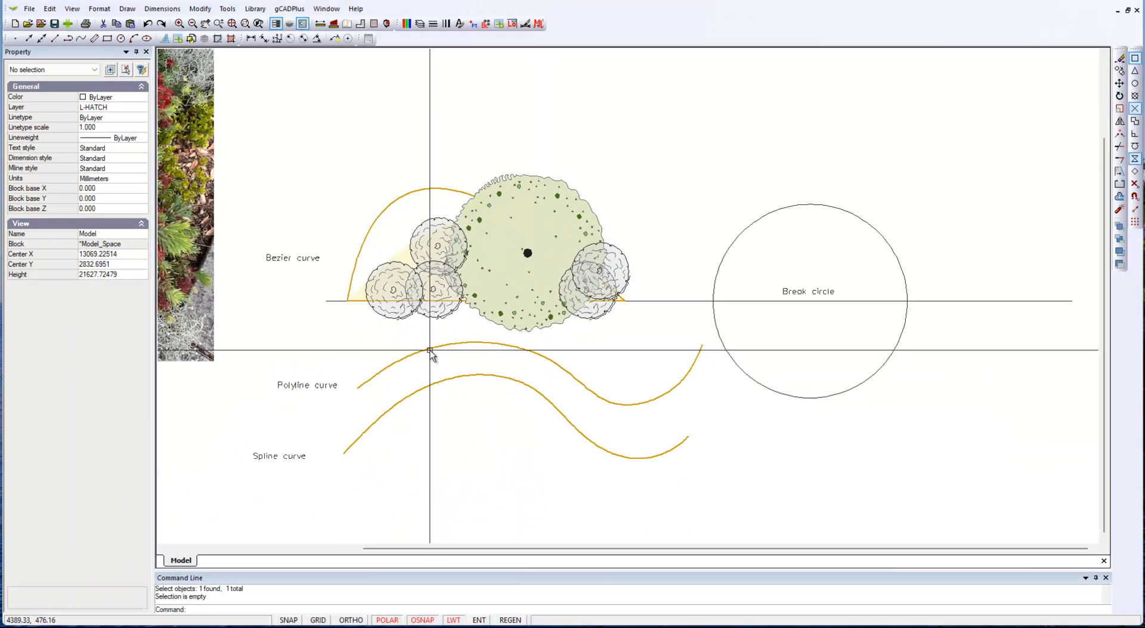
Step: Switch the polyline curve's fit/smooth type to Fit spline and back to Cubic B-spline
{"action": "left_click", "coordinate": [429, 352]}
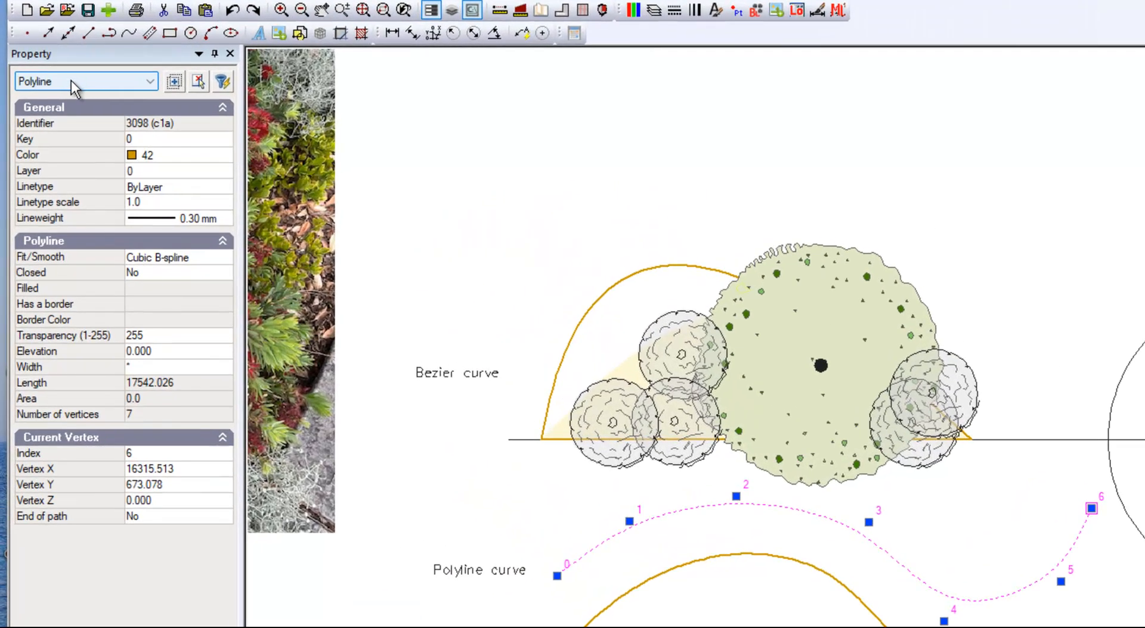
{"action": "key", "text": "Escape"}
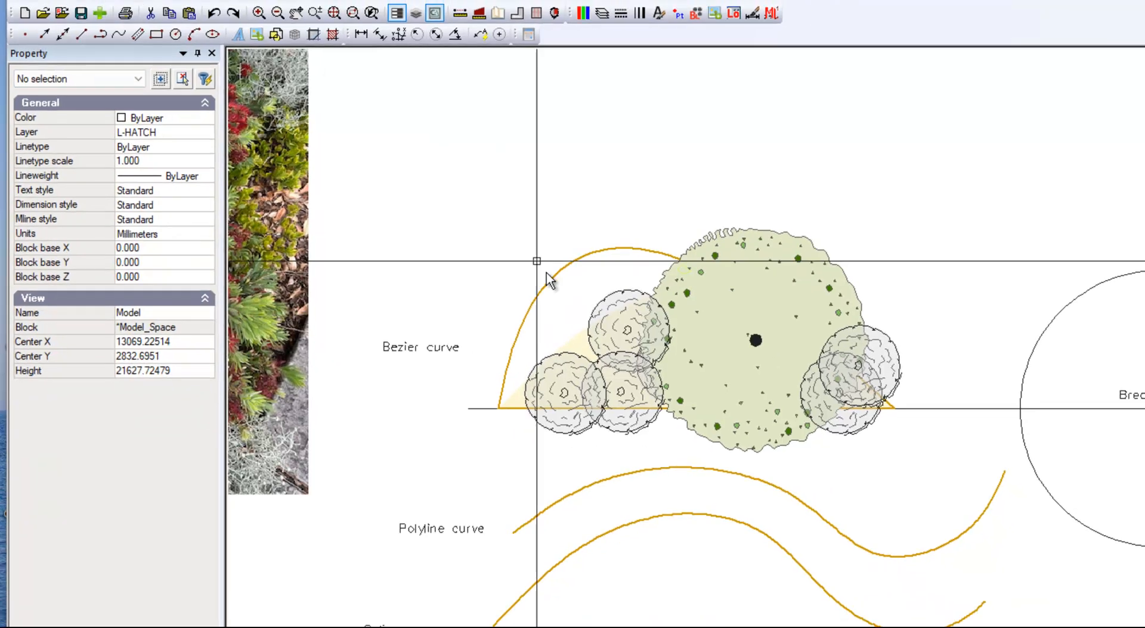
{"action": "left_click", "coordinate": [629, 471]}
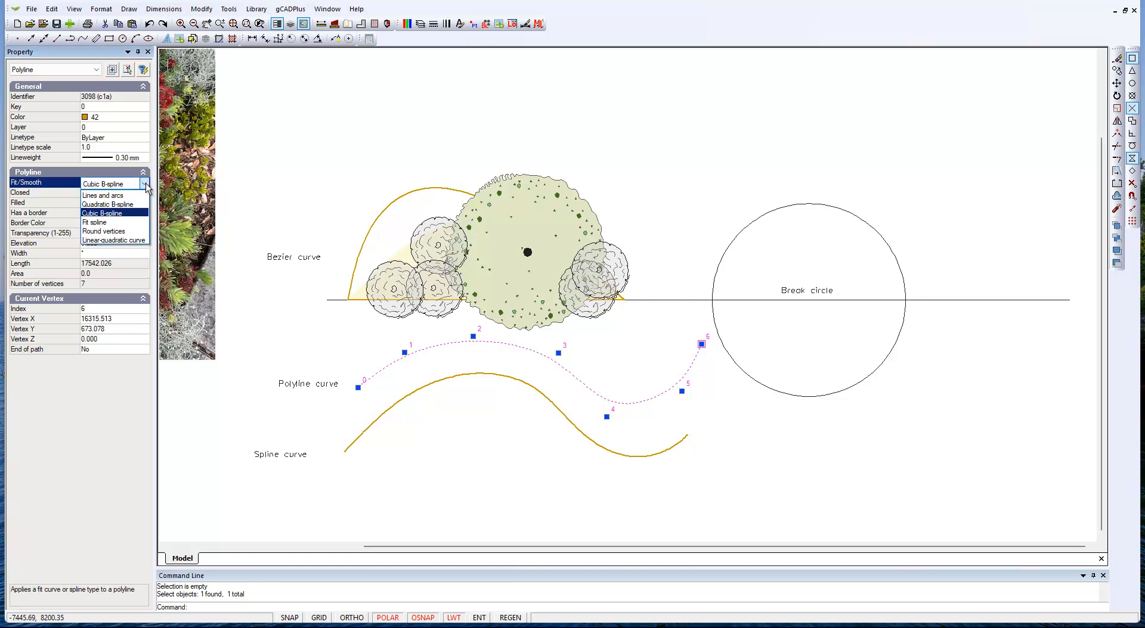
{"action": "left_click", "coordinate": [116, 231]}
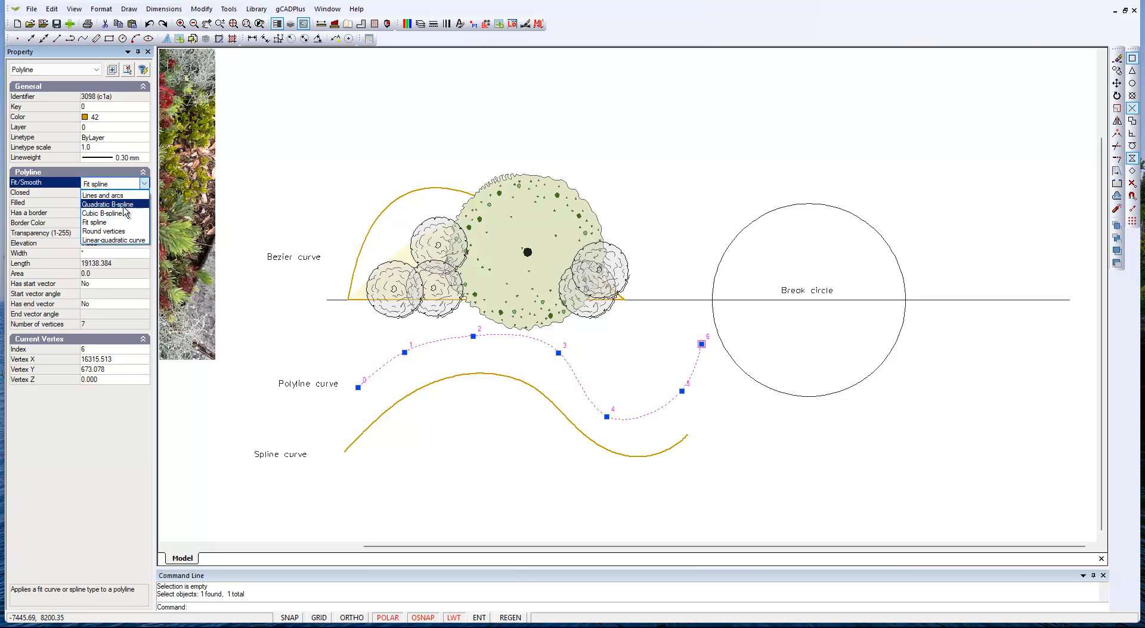
{"action": "left_click", "coordinate": [105, 214]}
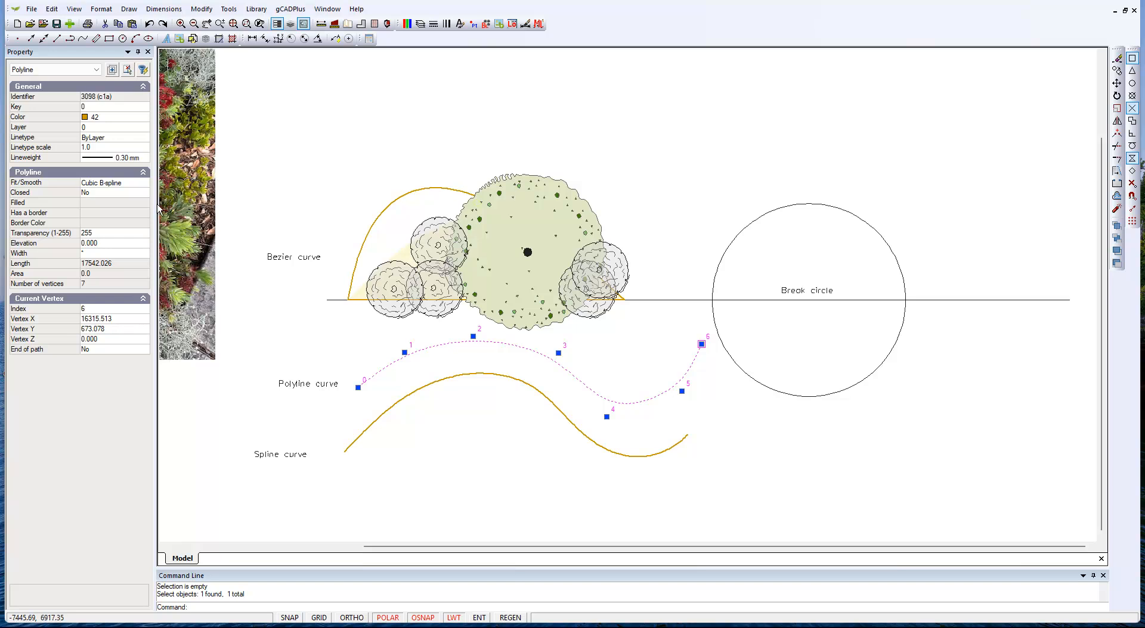
{"action": "key", "text": "Escape"}
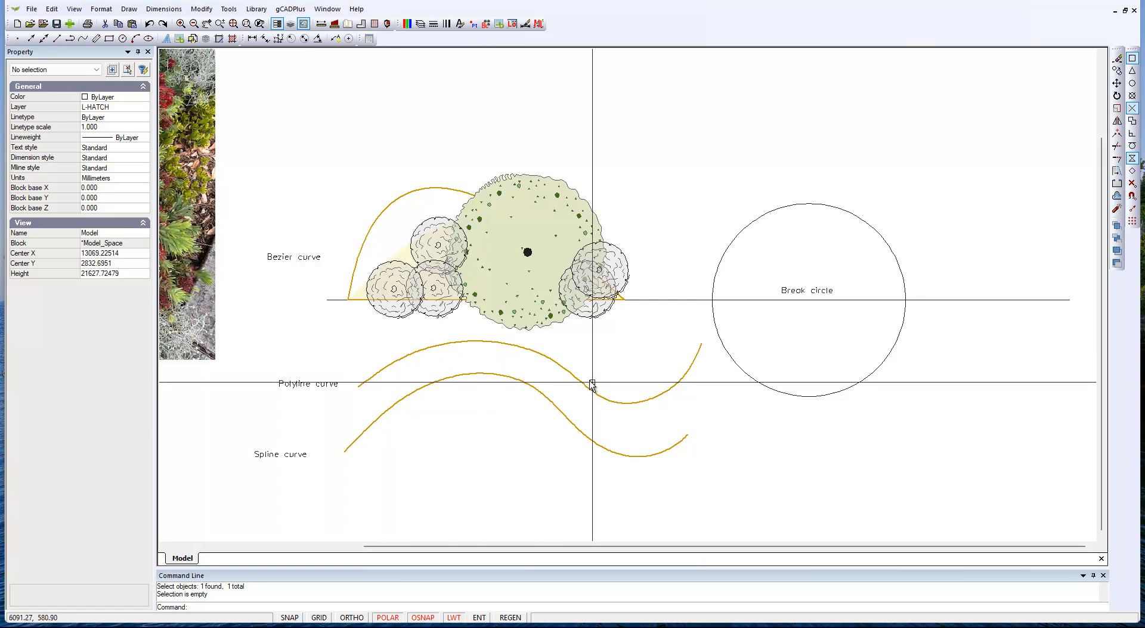
Step: Reshape the polyline curve by moving vertex 3 slightly up and left and vertex 1 slightly down, and deselect it
{"action": "left_click", "coordinate": [612, 403]}
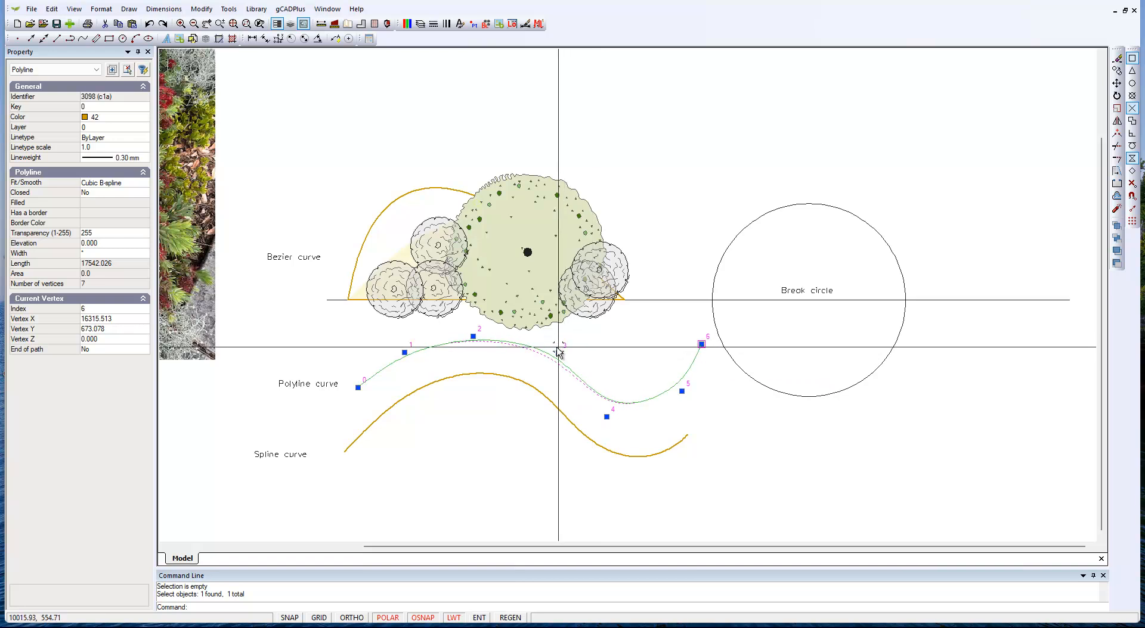
{"action": "left_click", "coordinate": [553, 341]}
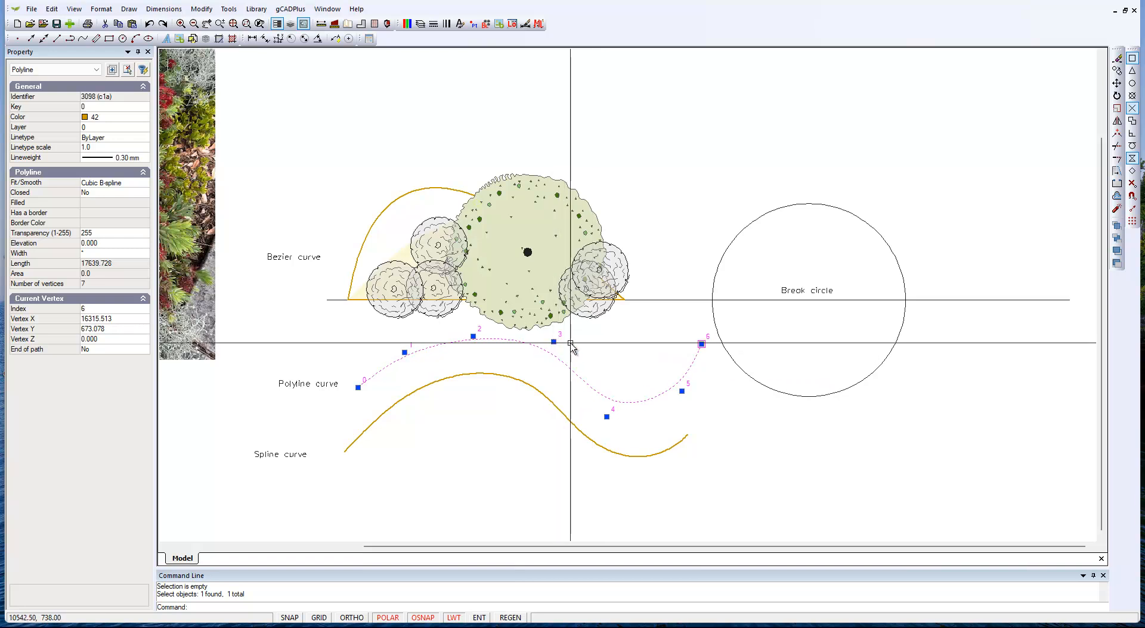
{"action": "left_click", "coordinate": [403, 358]}
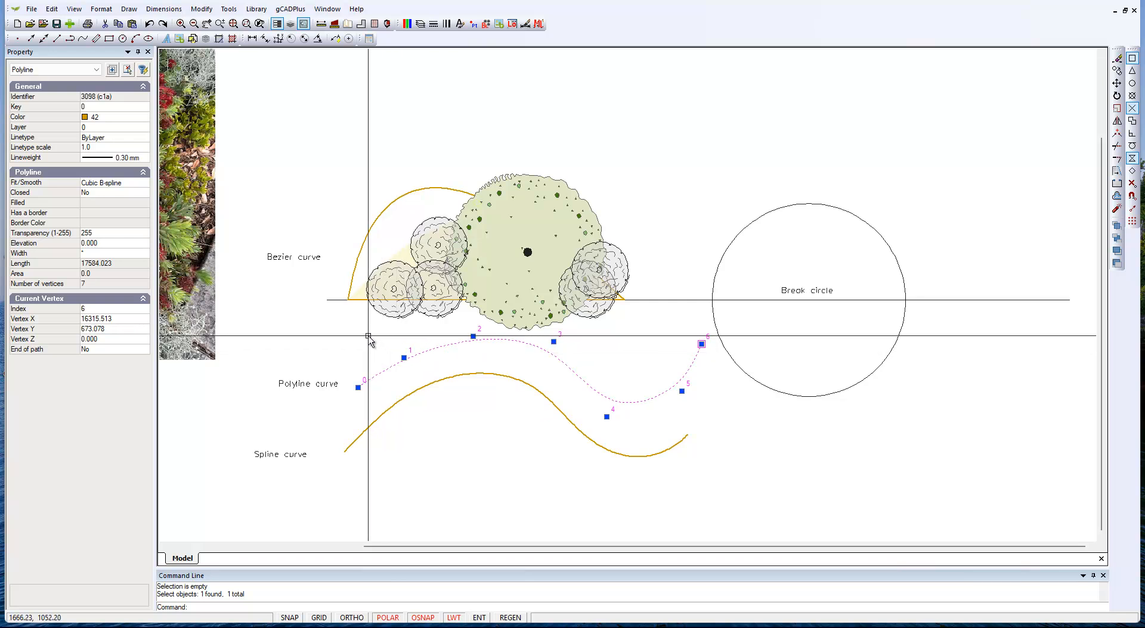
{"action": "key", "text": "Escape"}
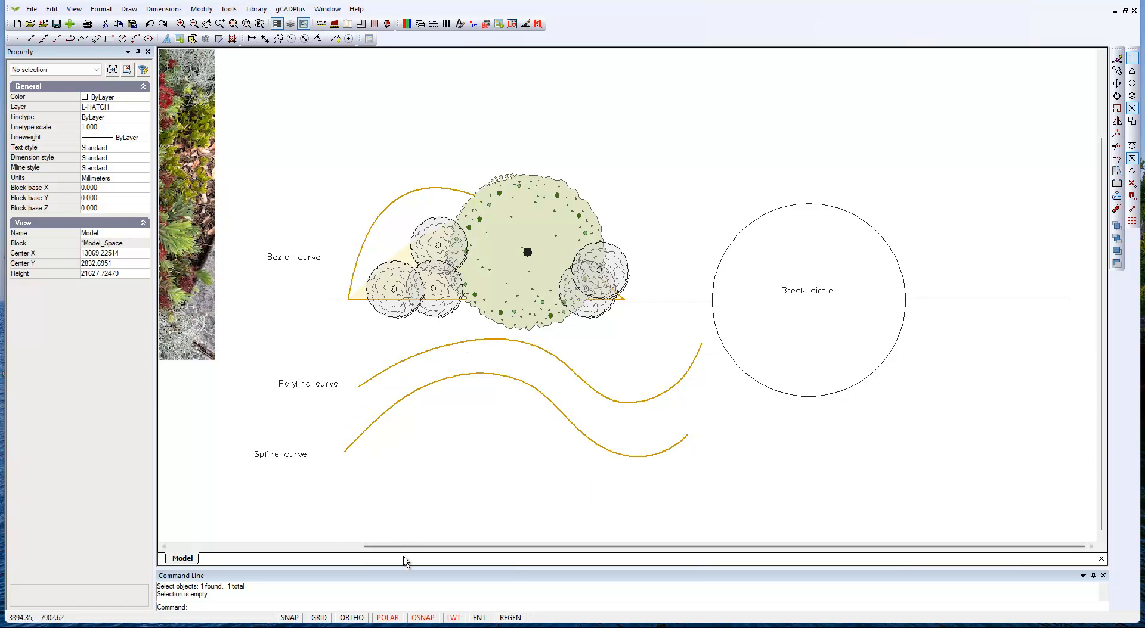
Step: Reshape the spline curve by moving vertex 2 up and right and its end vertex 6 to about 16516, -2506
{"action": "left_click", "coordinate": [371, 425]}
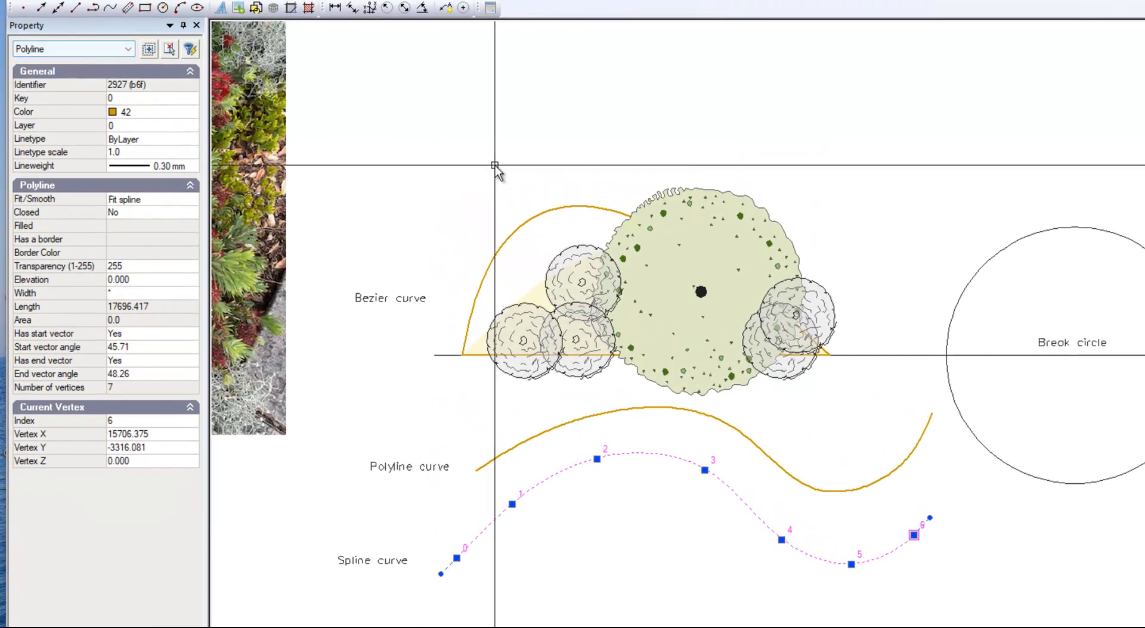
{"action": "scroll", "coordinate": [474, 609], "scroll_direction": "up", "scroll_amount": 2}
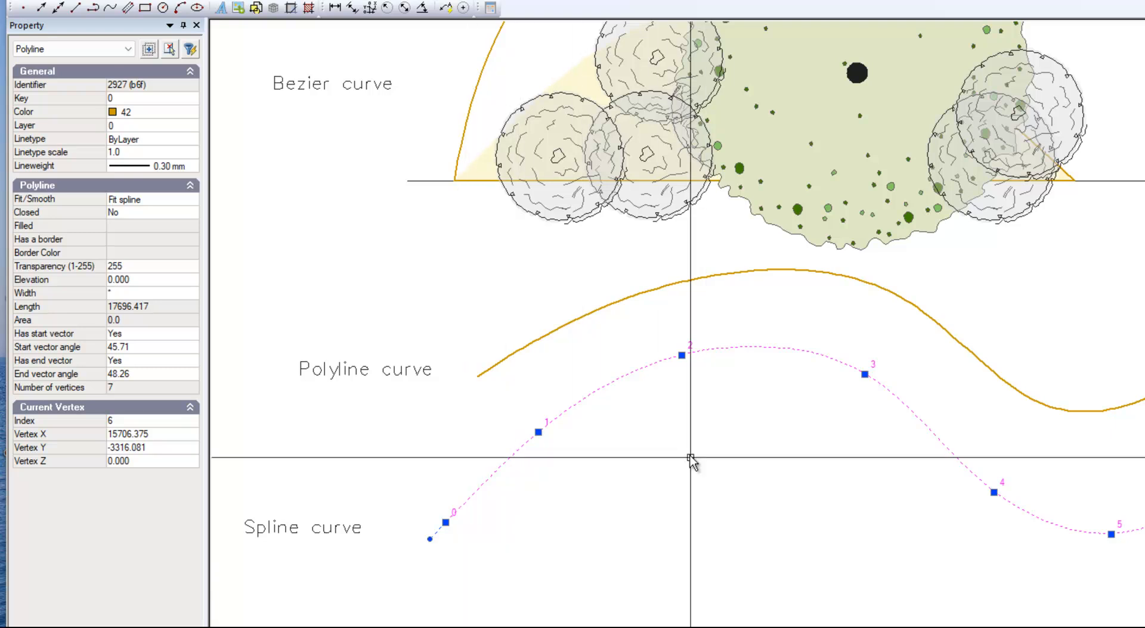
{"action": "left_click", "coordinate": [682, 356]}
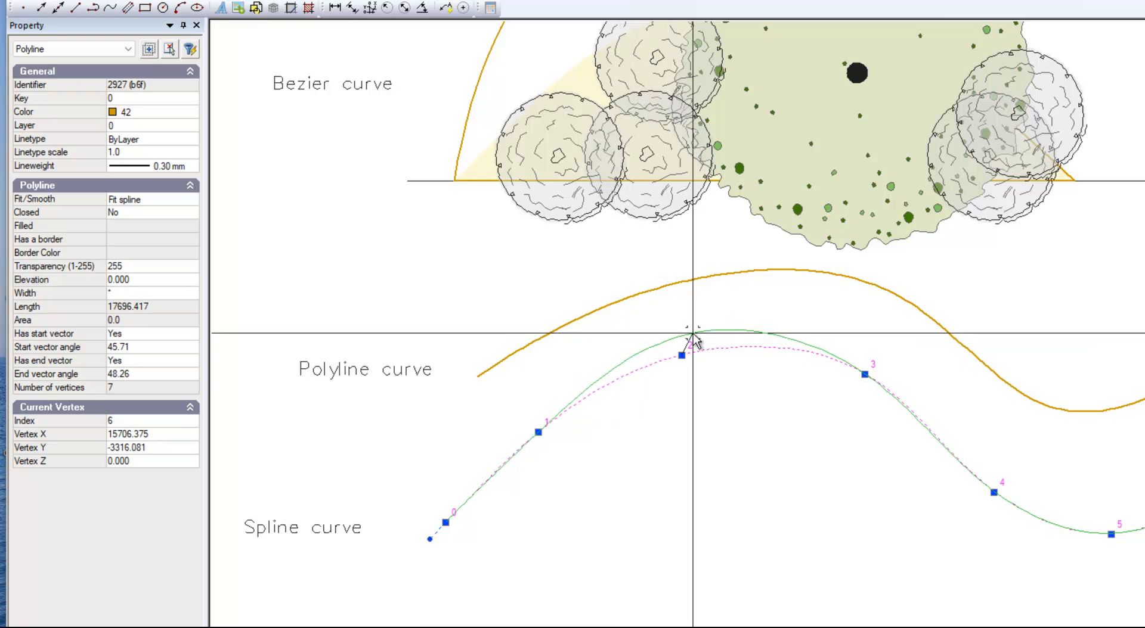
{"action": "left_click", "coordinate": [717, 329]}
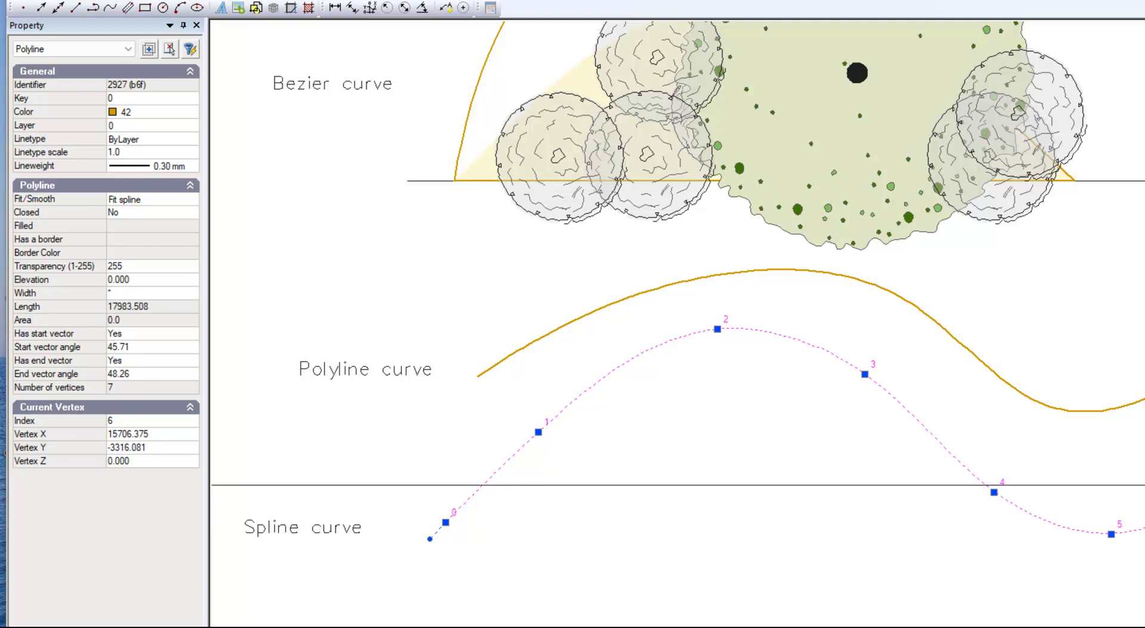
{"action": "left_click", "coordinate": [1029, 429]}
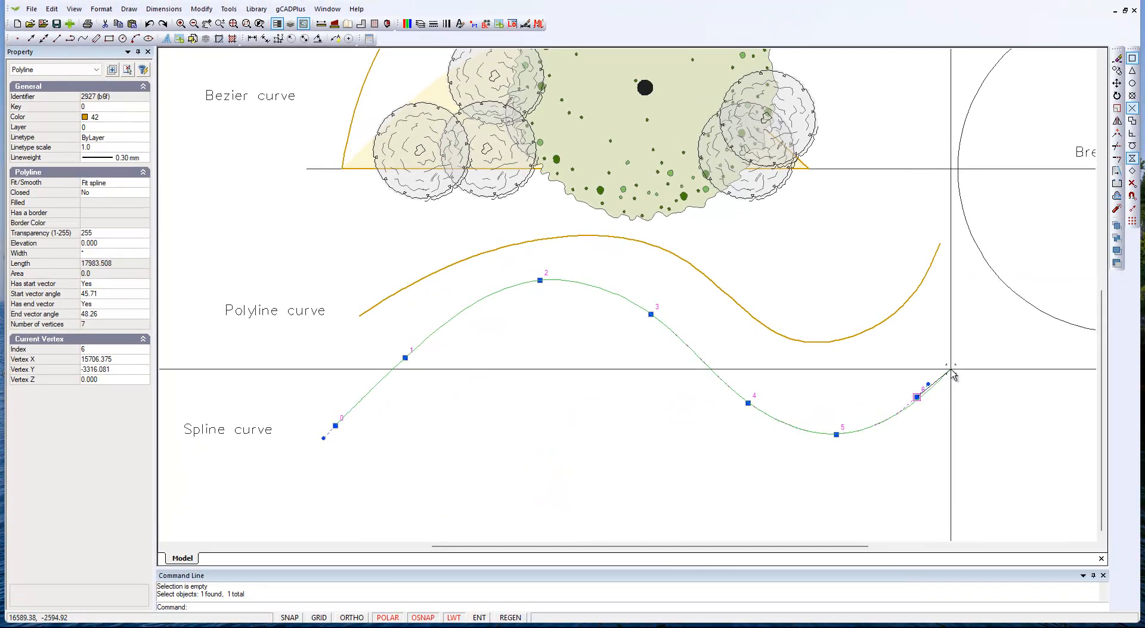
{"action": "left_click", "coordinate": [948, 365]}
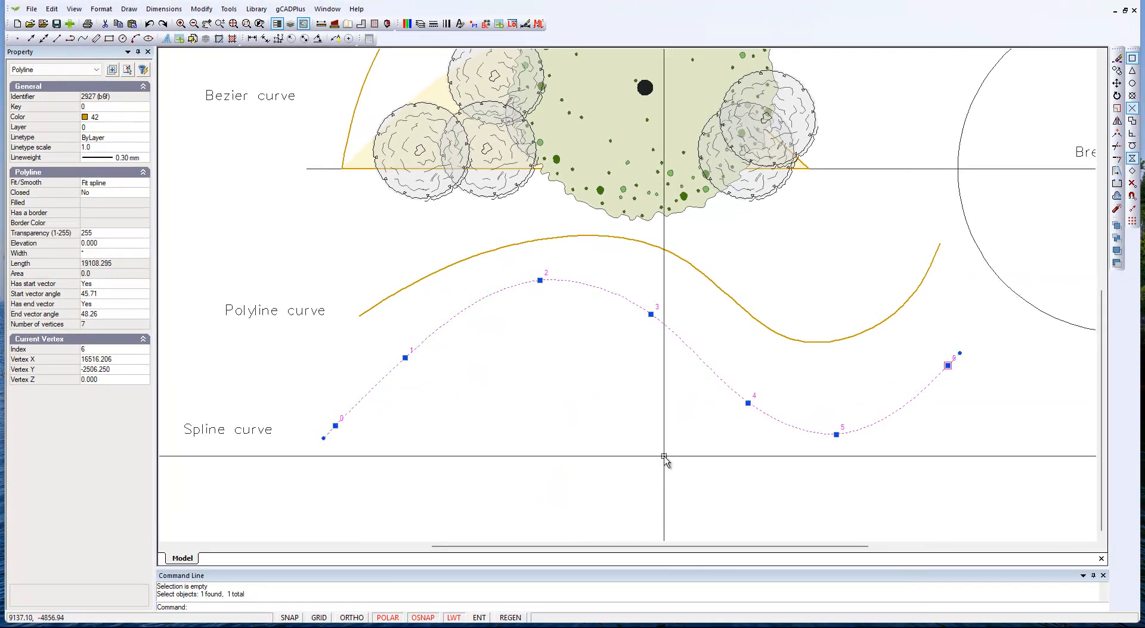
{"action": "key", "text": "Escape"}
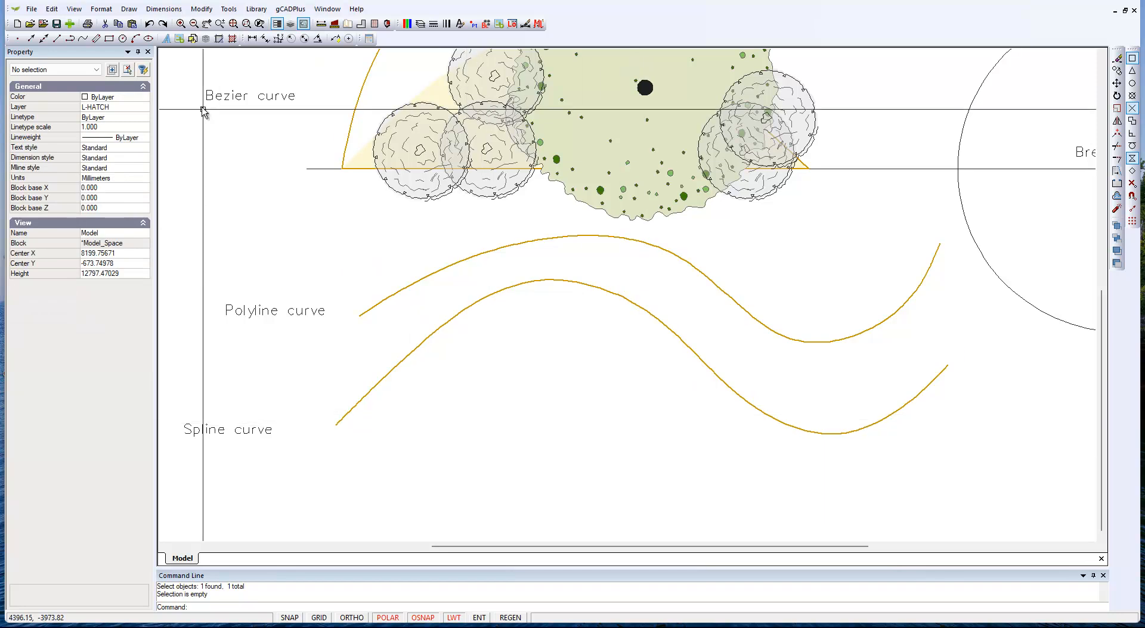
Step: Draw a wavy chain of connected Bezier segments below the spline curve, rising to a peak and falling to a trough
{"action": "left_click", "coordinate": [129, 10]}
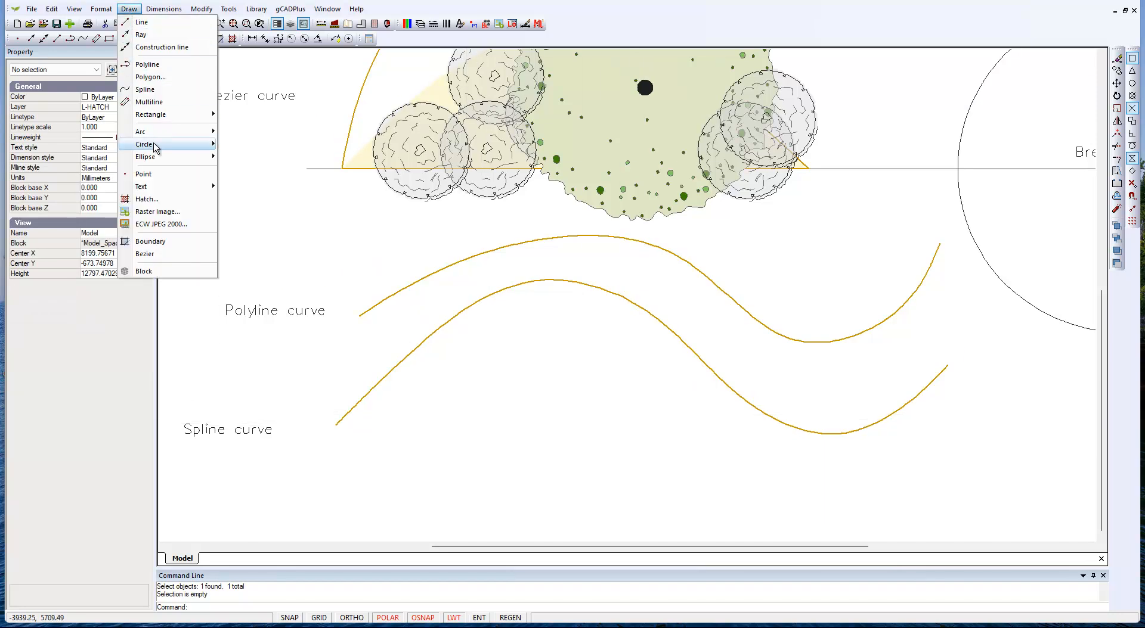
{"action": "left_click", "coordinate": [158, 258]}
{"action": "left_click", "coordinate": [398, 479]}
{"action": "left_click", "coordinate": [444, 405]}
{"action": "left_click", "coordinate": [530, 351]}
{"action": "left_click", "coordinate": [617, 376]}
{"action": "left_click", "coordinate": [732, 503]}
{"action": "left_click", "coordinate": [838, 520]}
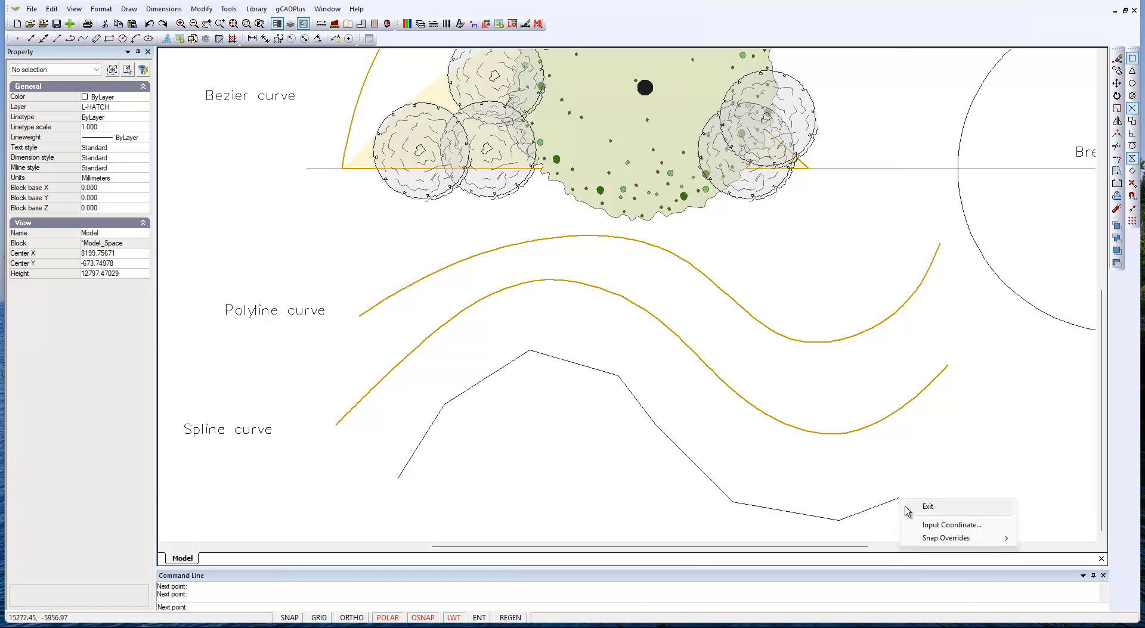
{"action": "left_click", "coordinate": [940, 508]}
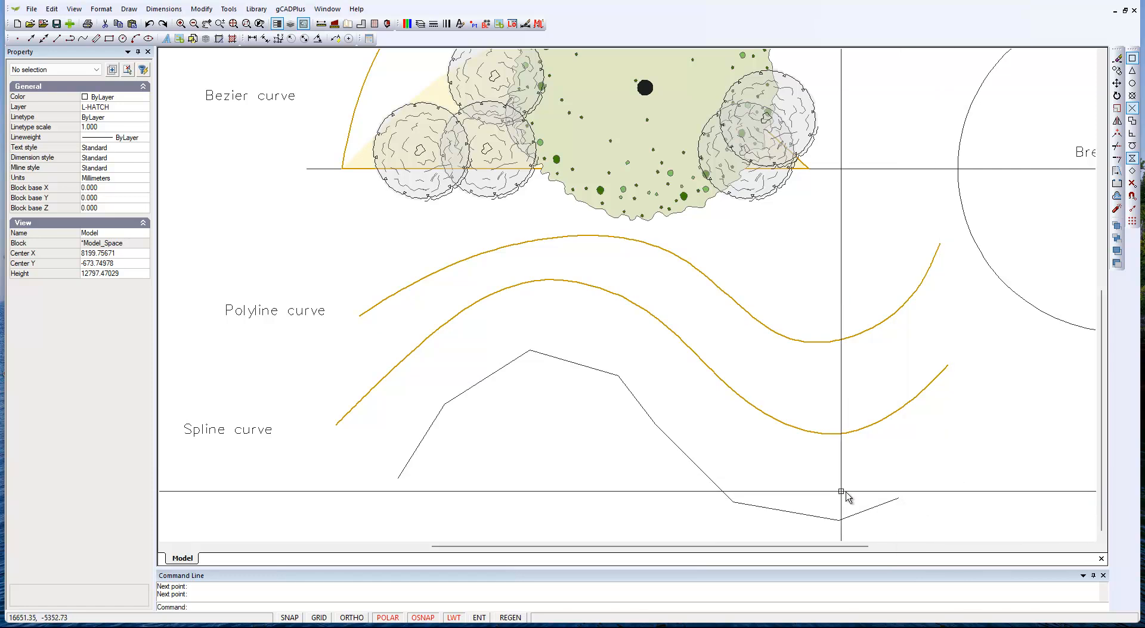
Step: Select the last three segments of the new Bezier chain to examine their control points and properties
{"action": "left_click", "coordinate": [811, 518]}
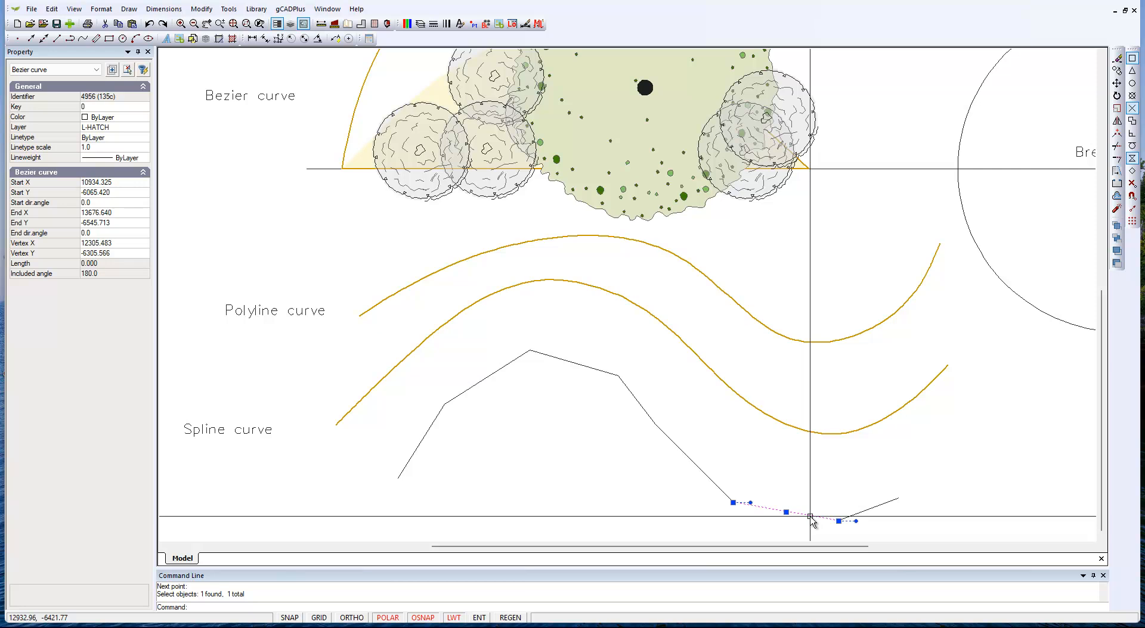
{"action": "left_click", "coordinate": [873, 509]}
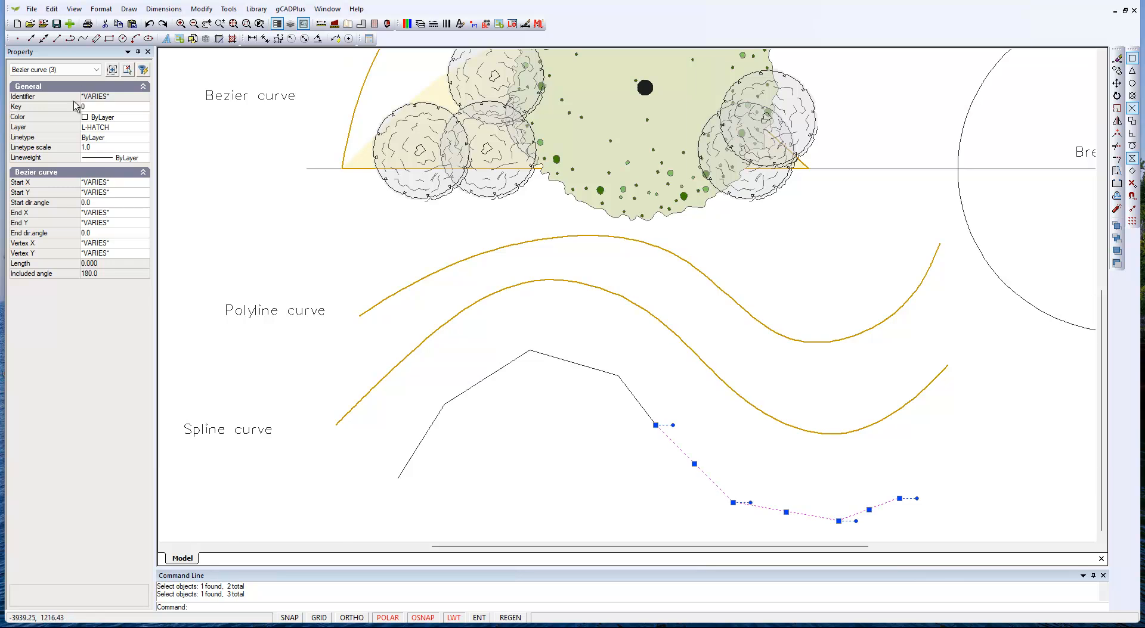
{"action": "key", "text": "Escape"}
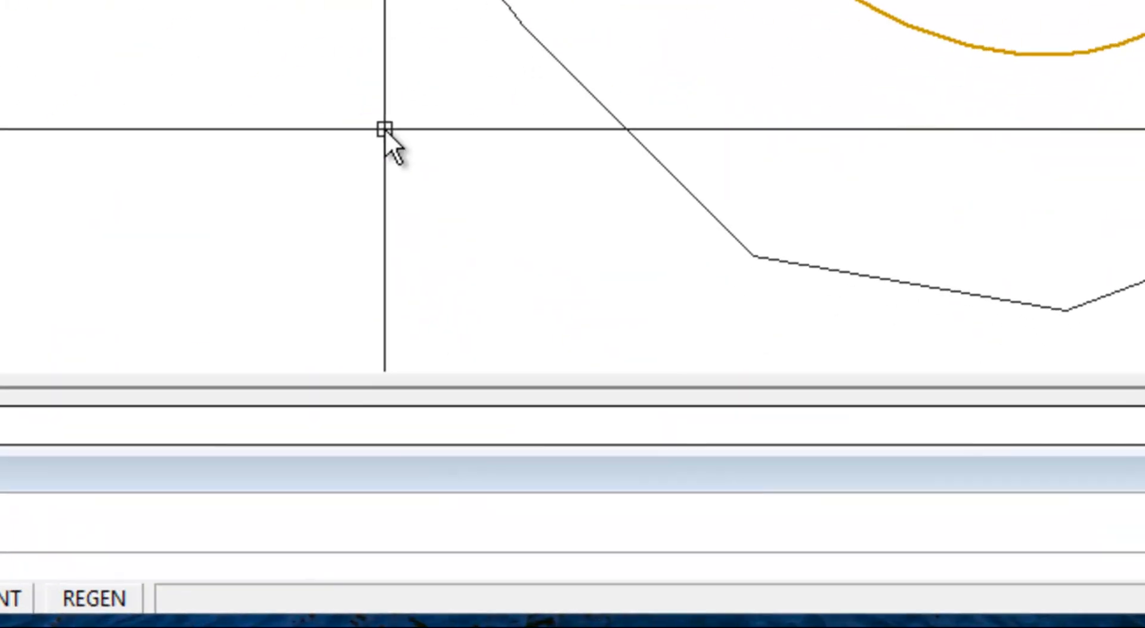
Step: Delete all the Bezier segments drawn below the spline curve
{"action": "scroll", "coordinate": [609, 459], "scroll_direction": "down", "scroll_amount": 1}
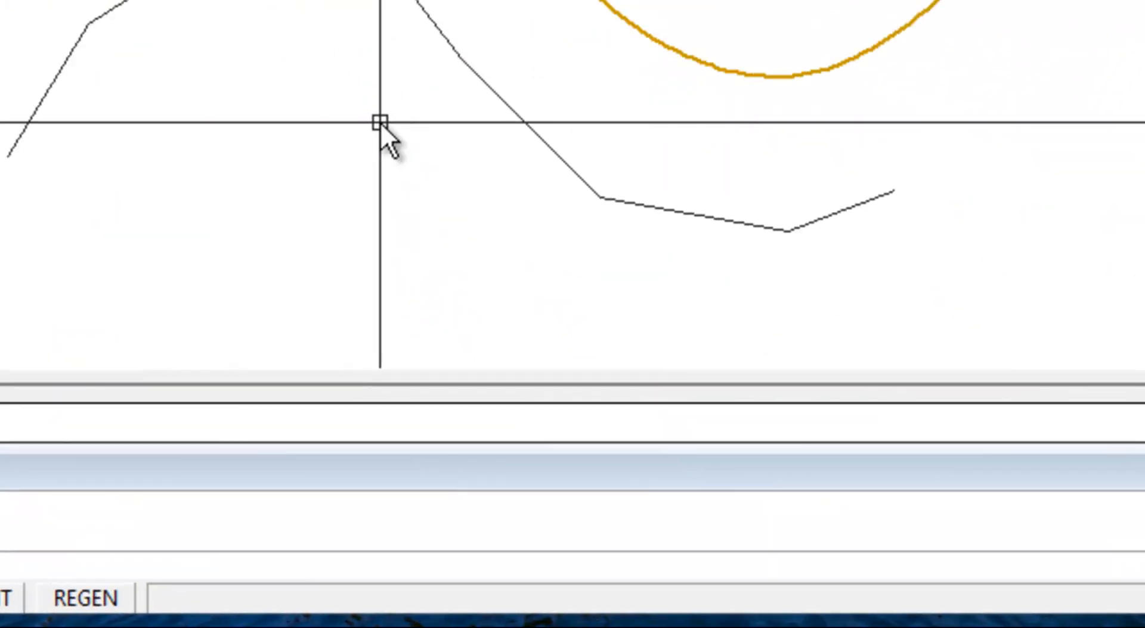
{"action": "left_click", "coordinate": [1029, 278]}
{"action": "left_click", "coordinate": [477, 126]}
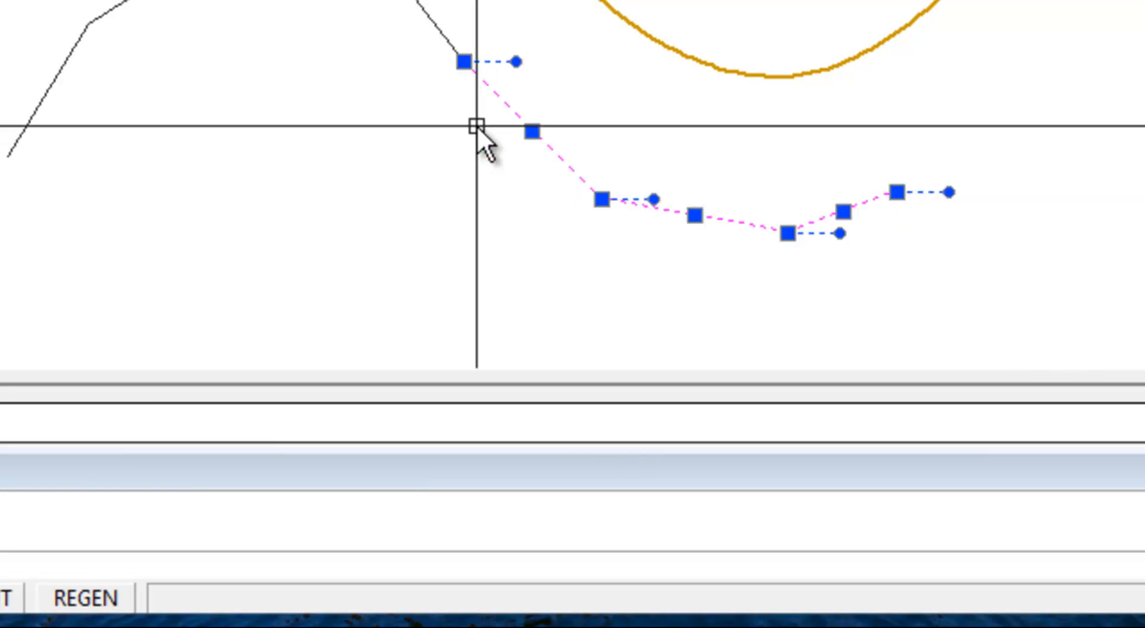
{"action": "key", "text": "Delete"}
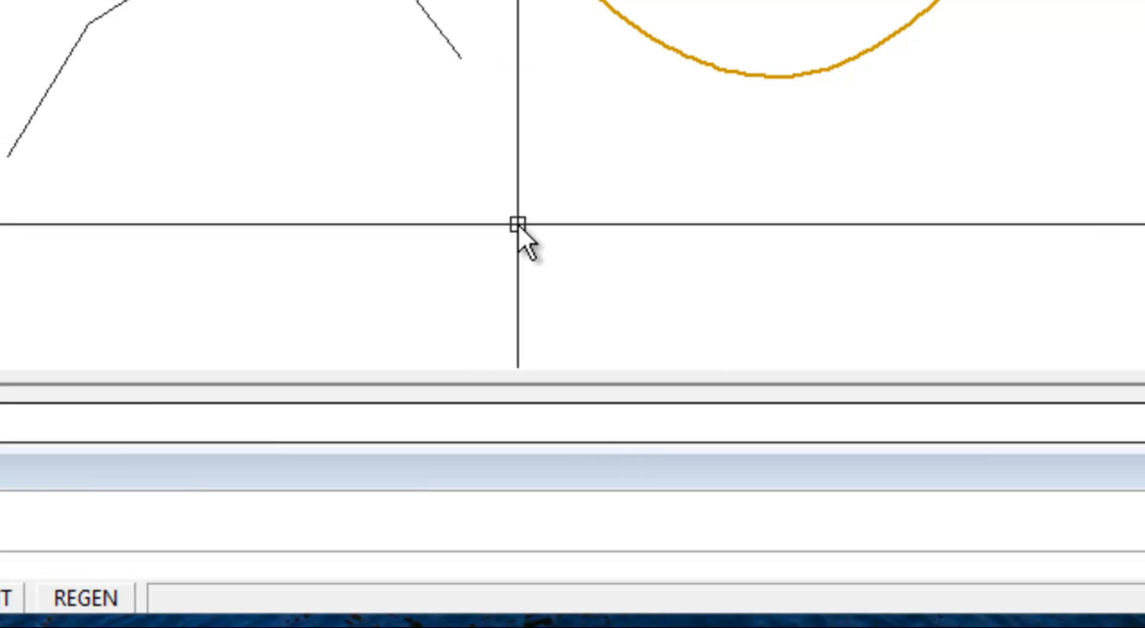
{"action": "left_click", "coordinate": [474, 186]}
{"action": "left_click", "coordinate": [179, 2]}
{"action": "left_click", "coordinate": [170, 183]}
{"action": "left_click", "coordinate": [2, 70]}
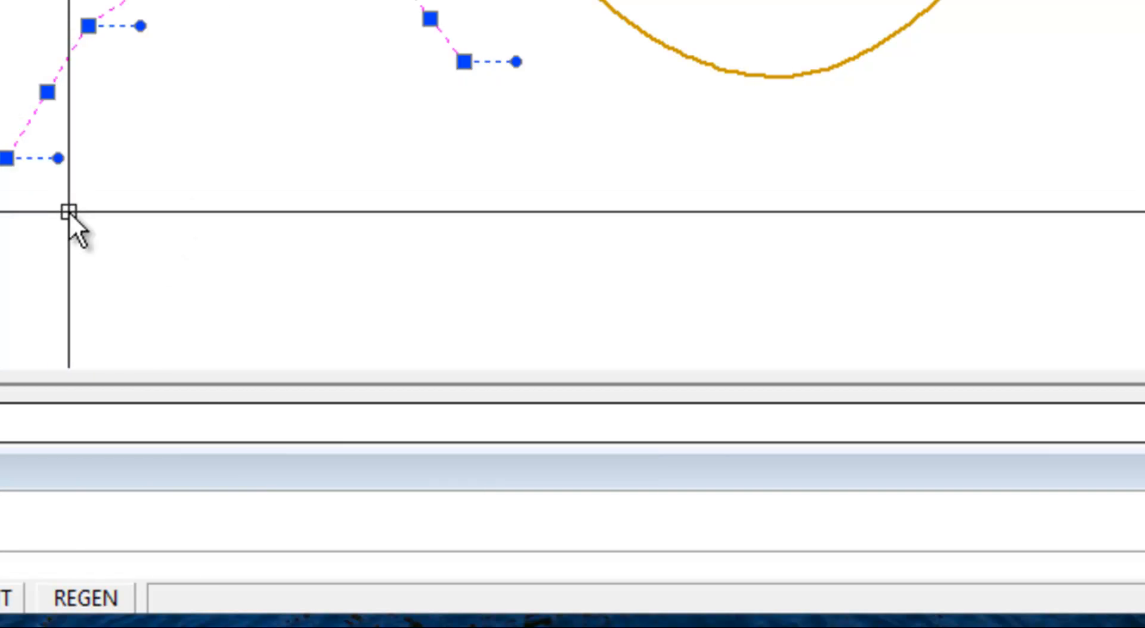
{"action": "key", "text": "Delete"}
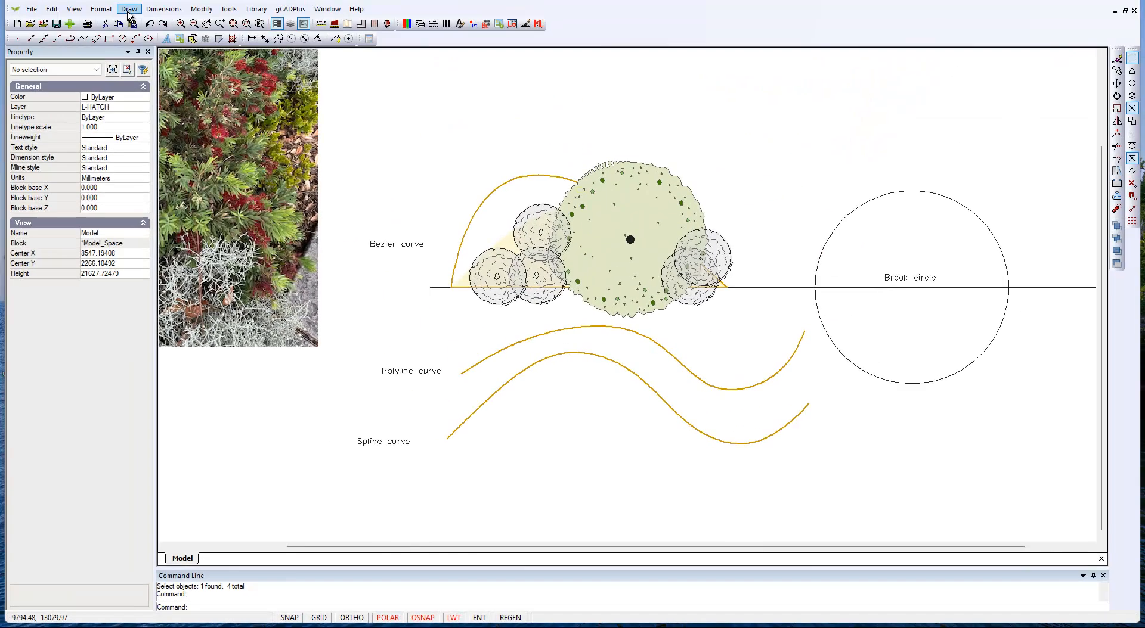
Step: Draw a seven-point spline below the existing spline curve, rising to a peak, dipping to a trough and ending near 22150, -5615
{"action": "left_click", "coordinate": [129, 9]}
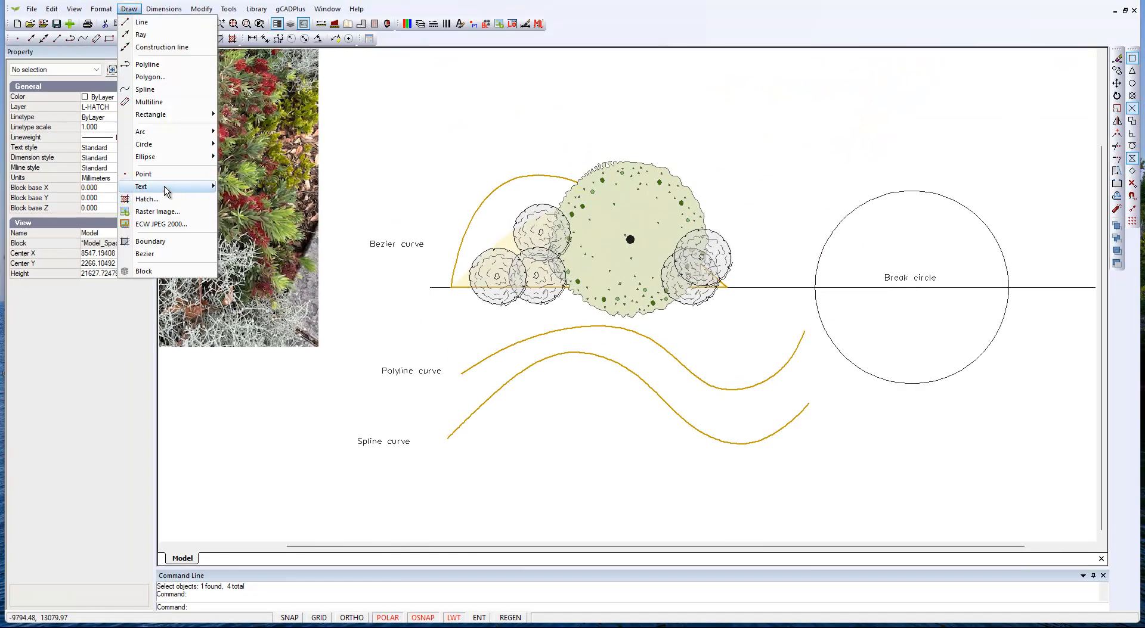
{"action": "left_click", "coordinate": [170, 89]}
{"action": "left_click", "coordinate": [464, 492]}
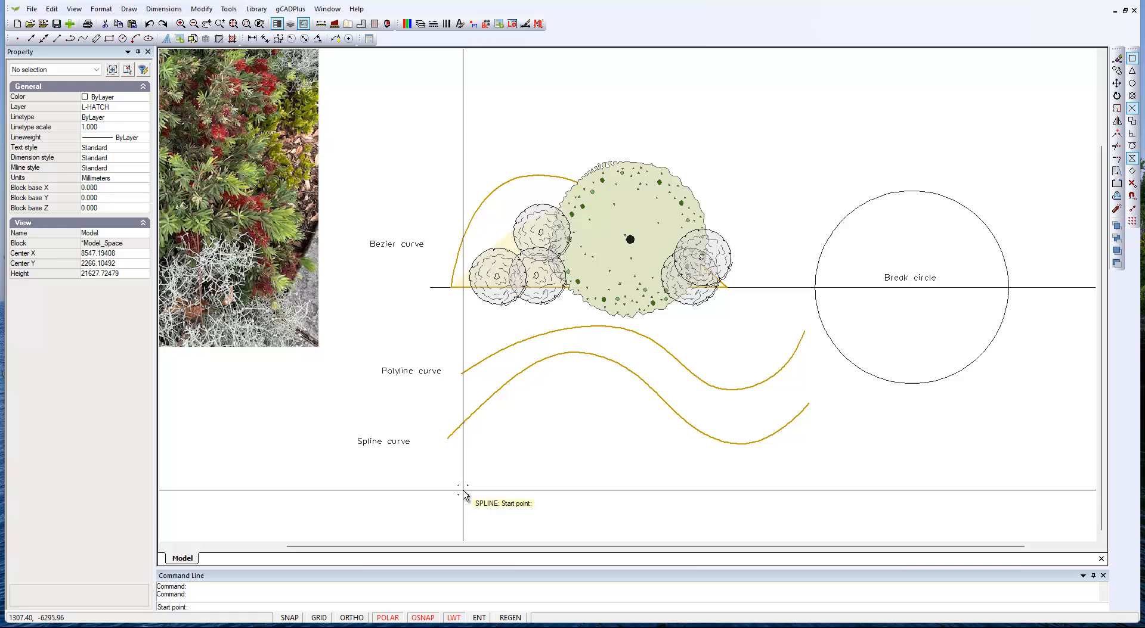
{"action": "left_click", "coordinate": [538, 421]}
{"action": "left_click", "coordinate": [631, 450]}
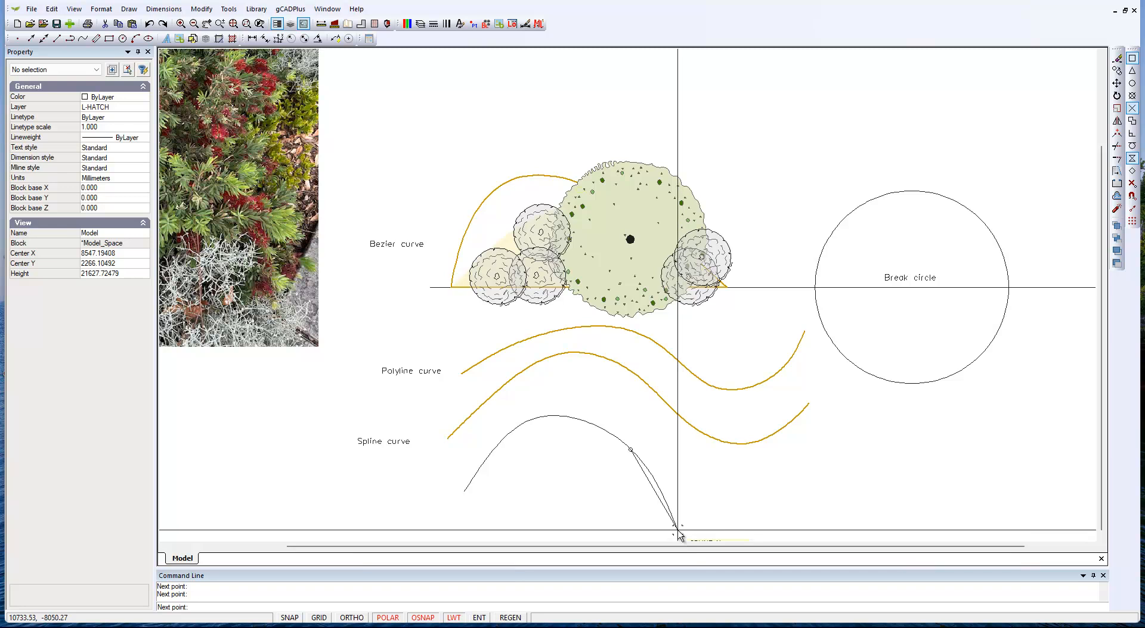
{"action": "middle_click_drag", "start_coordinate": [685, 527], "coordinate": [670, 431]}
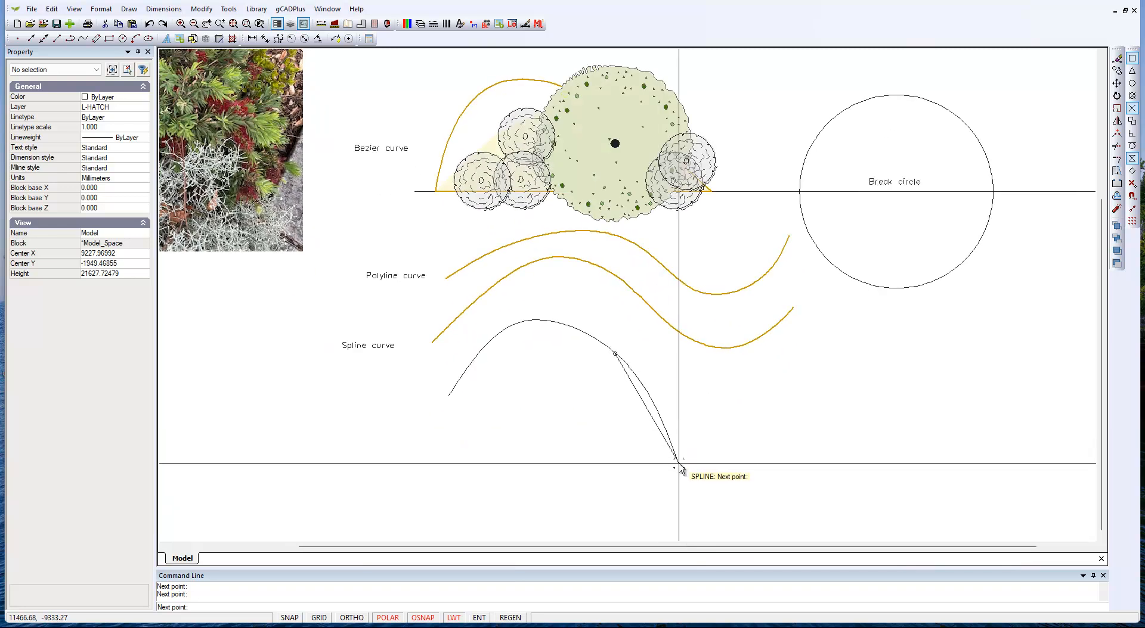
{"action": "left_click", "coordinate": [679, 463]}
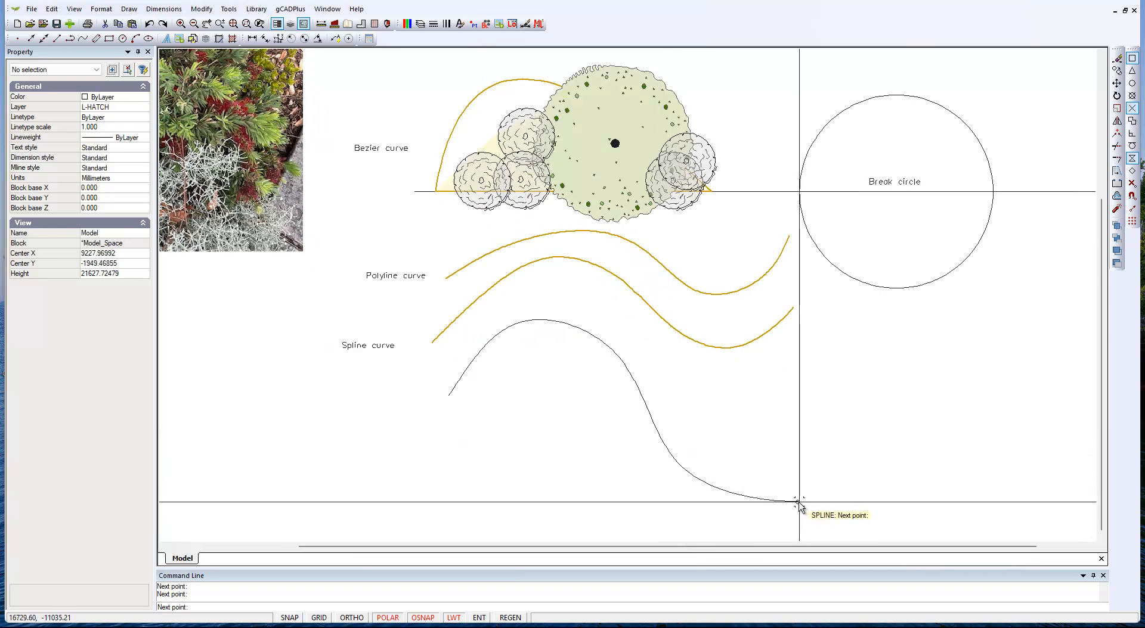
{"action": "left_click", "coordinate": [883, 456]}
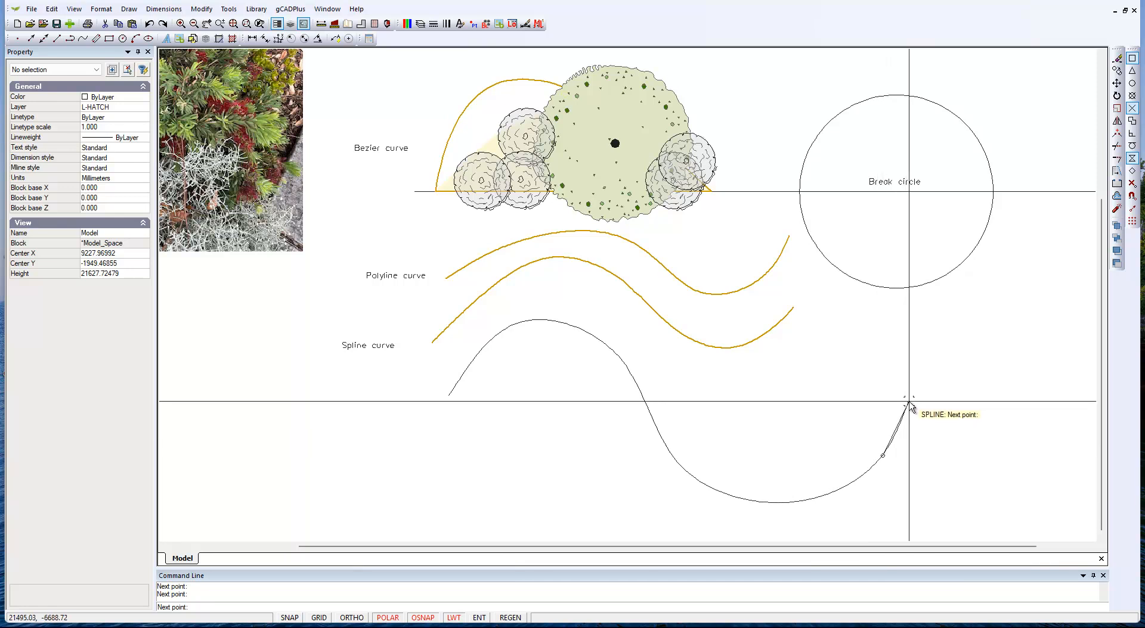
{"action": "left_click", "coordinate": [921, 380]}
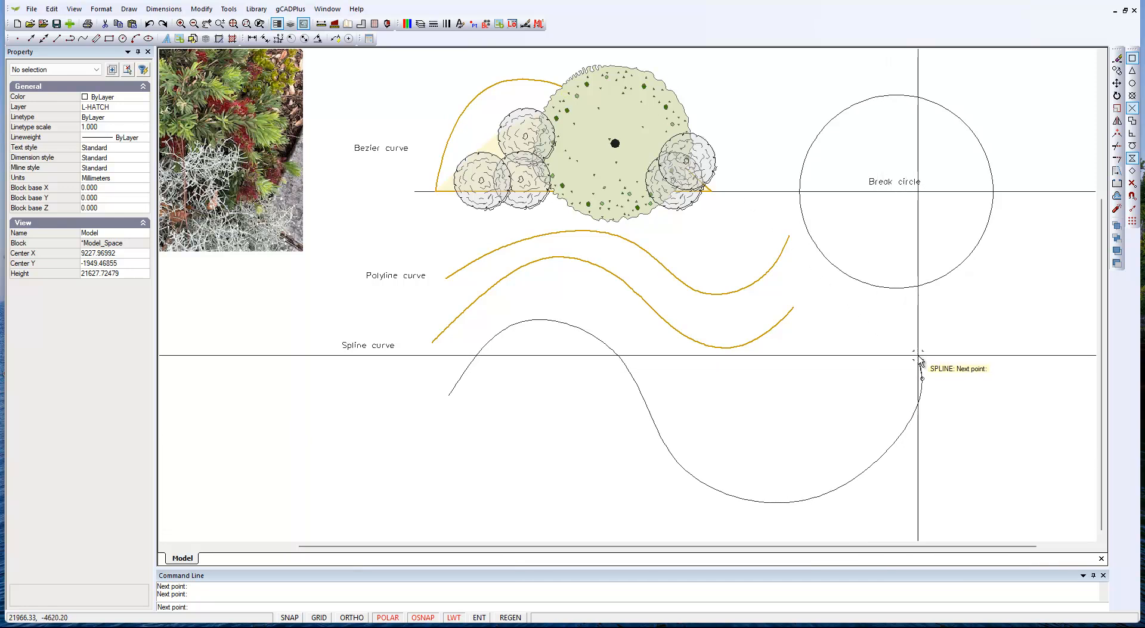
{"action": "right_click", "coordinate": [932, 352]}
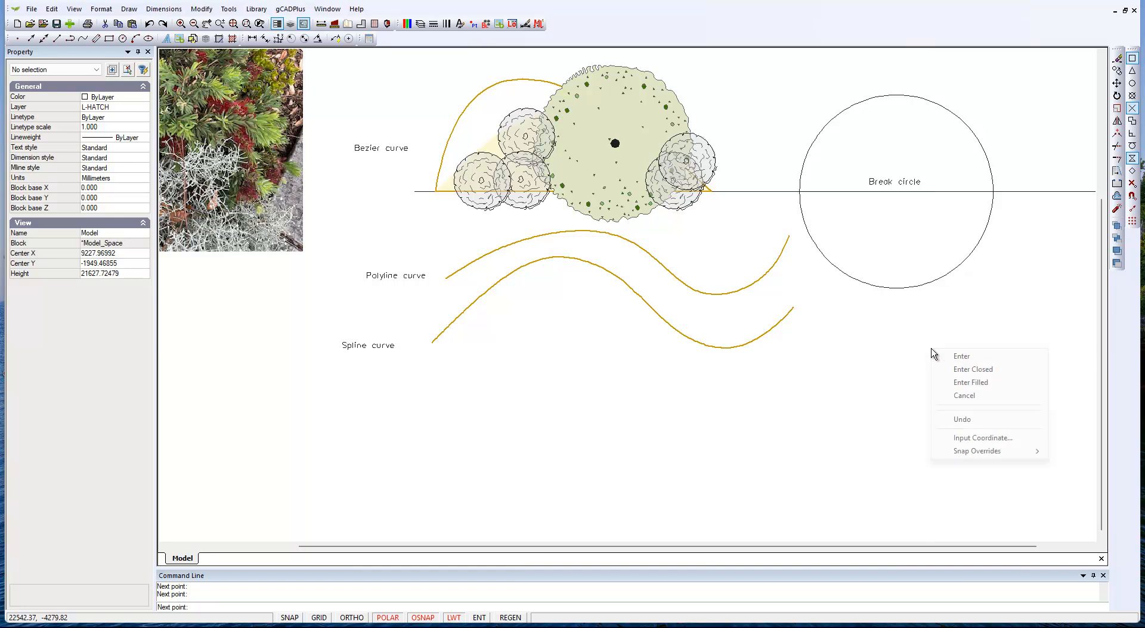
{"action": "left_click", "coordinate": [962, 357]}
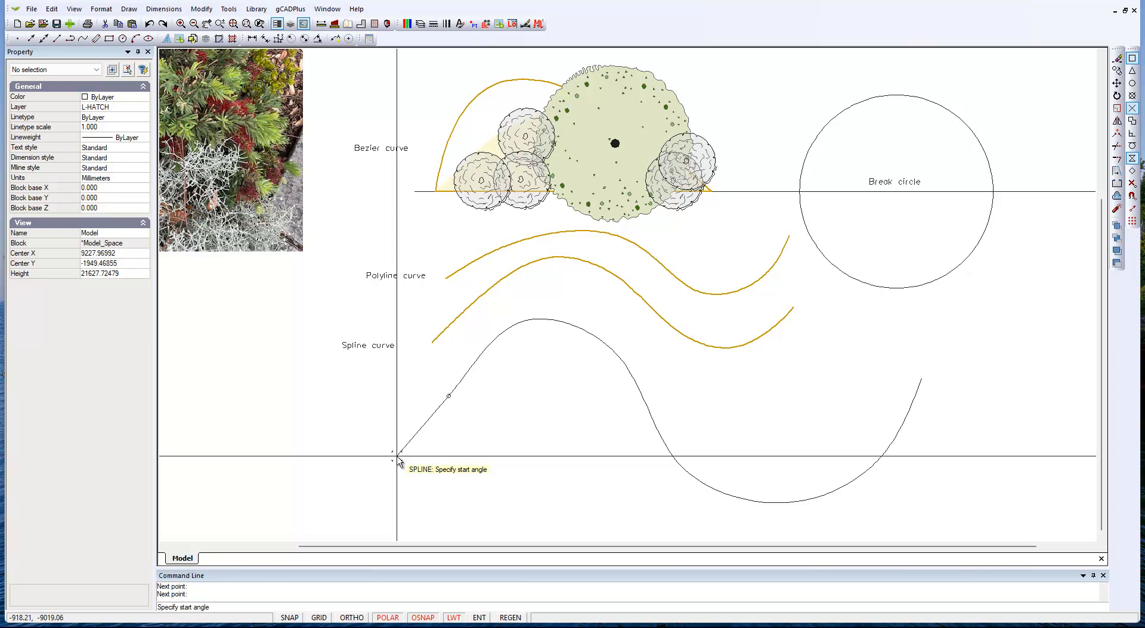
Step: Set the new spline's start angle to about 69.5° and its end angle to about 79.2°
{"action": "scroll", "coordinate": [403, 461], "scroll_direction": "up", "scroll_amount": 2}
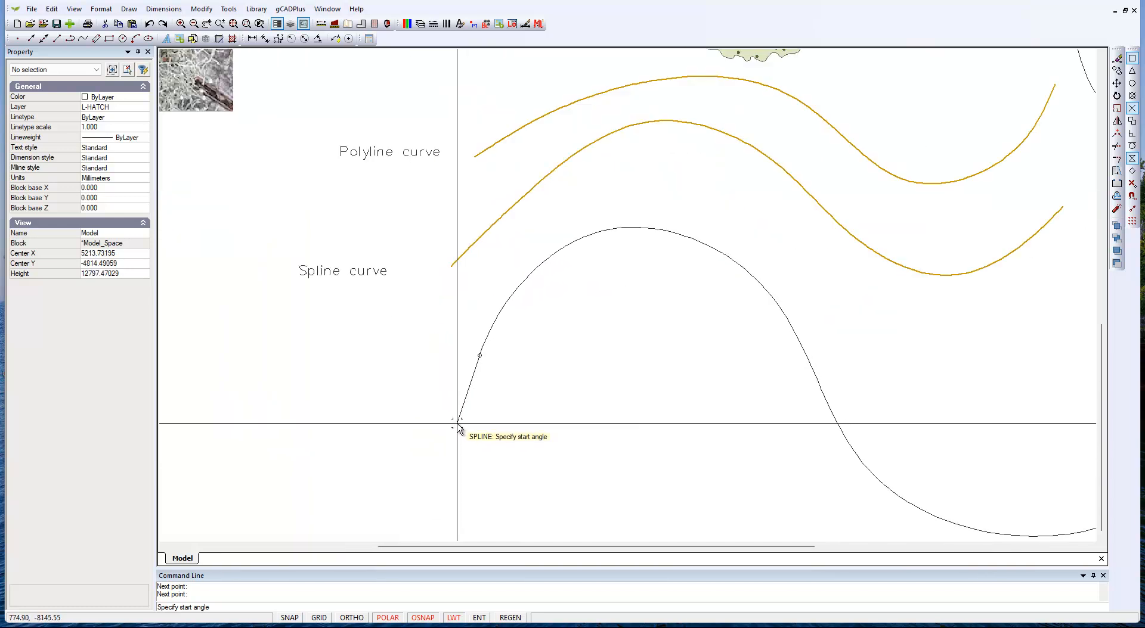
{"action": "left_click", "coordinate": [456, 430]}
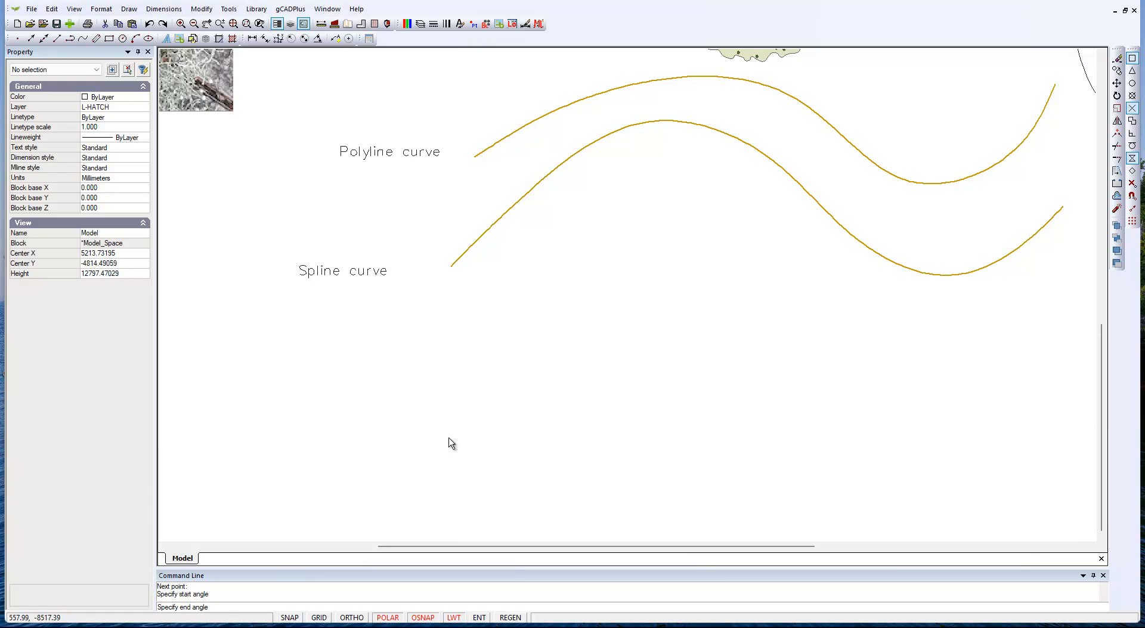
{"action": "scroll", "coordinate": [465, 492], "scroll_direction": "down", "scroll_amount": 3}
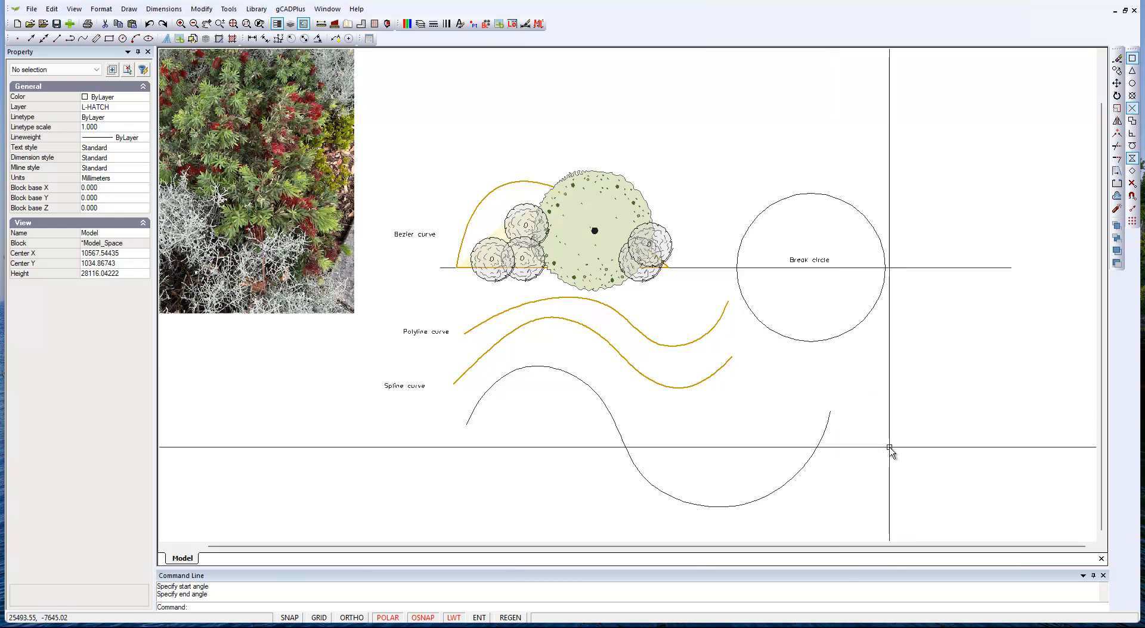
Step: Smooth the new spline's descent by moving vertex 3 slightly up and to the right
{"action": "left_click", "coordinate": [808, 465]}
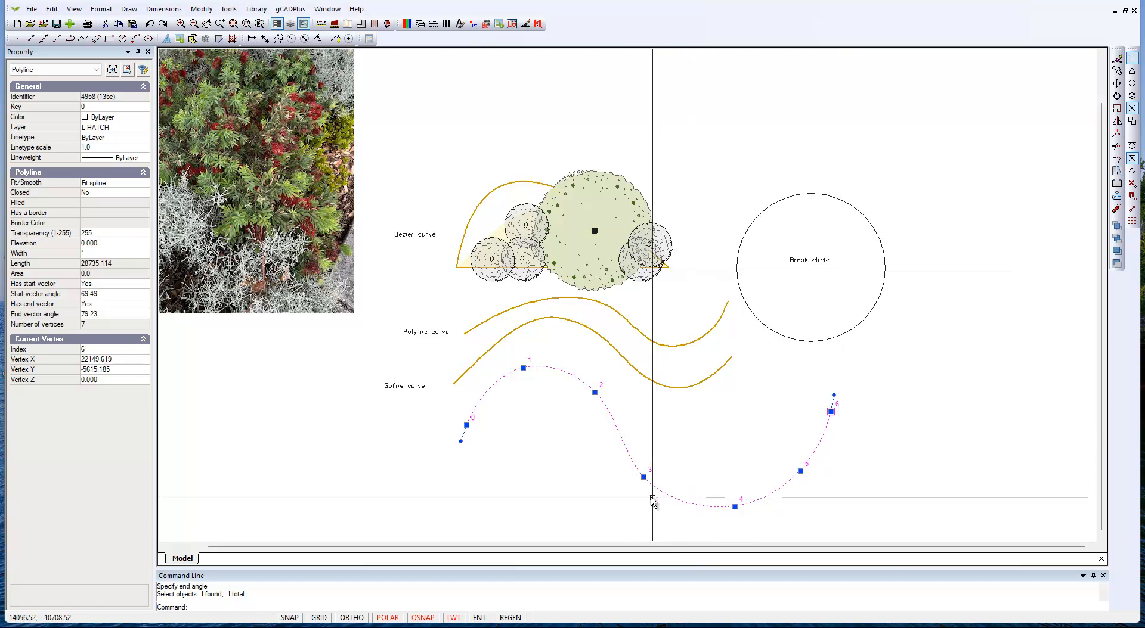
{"action": "left_click", "coordinate": [644, 477]}
{"action": "left_click", "coordinate": [650, 471]}
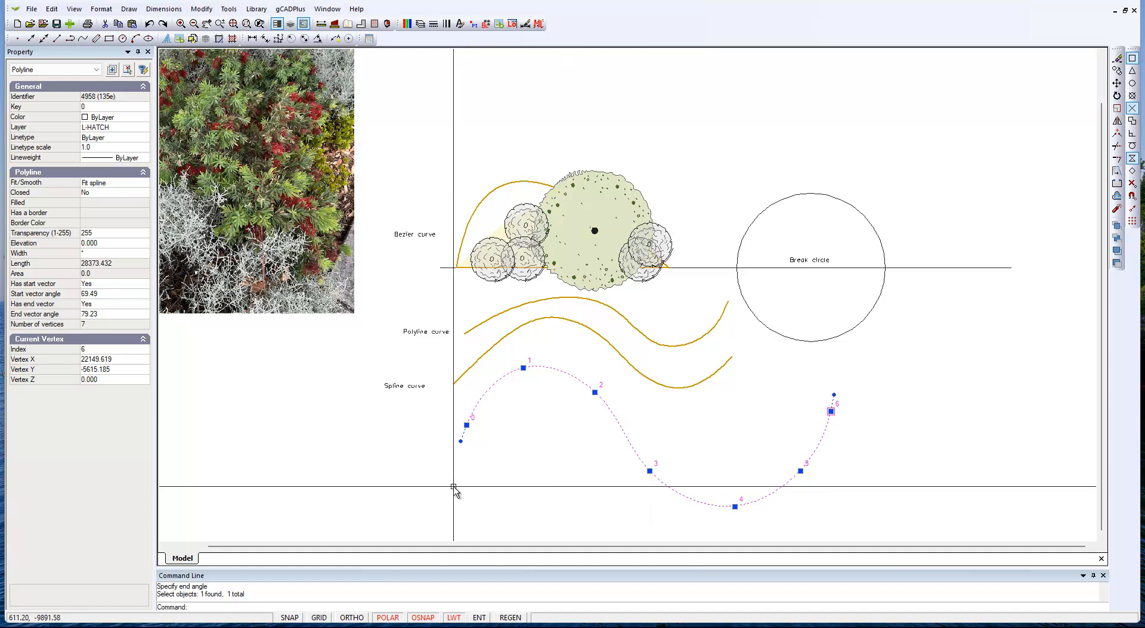
{"action": "key", "text": "Escape"}
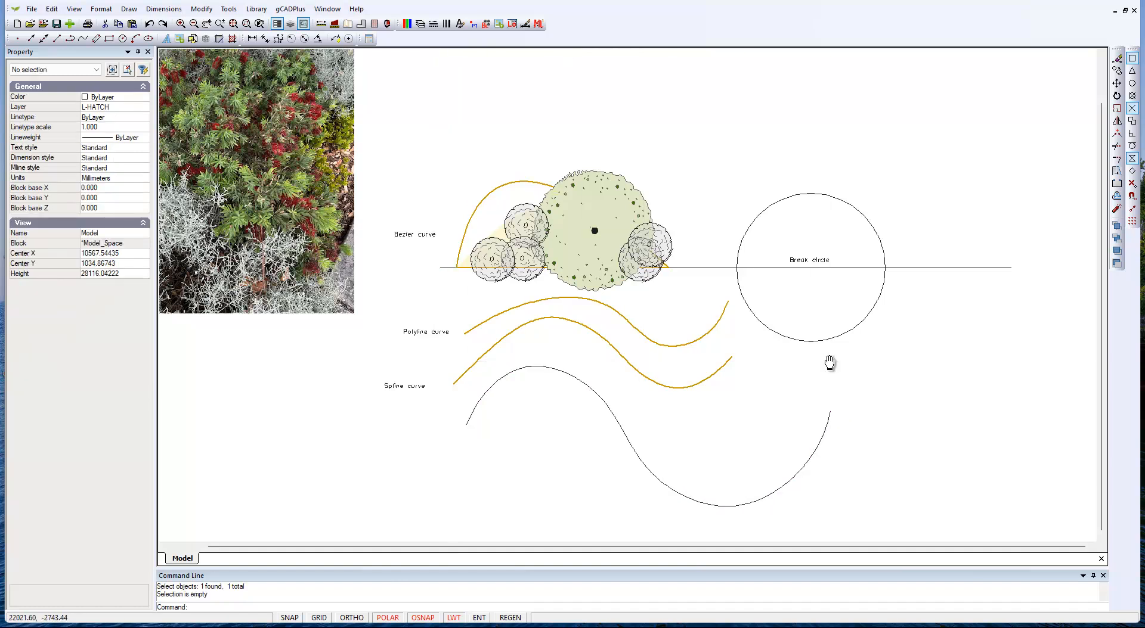
Step: Break the circle at its two intersections with the horizontal line, removing the lower half
{"action": "middle_click_drag", "start_coordinate": [825, 361], "coordinate": [674, 471]}
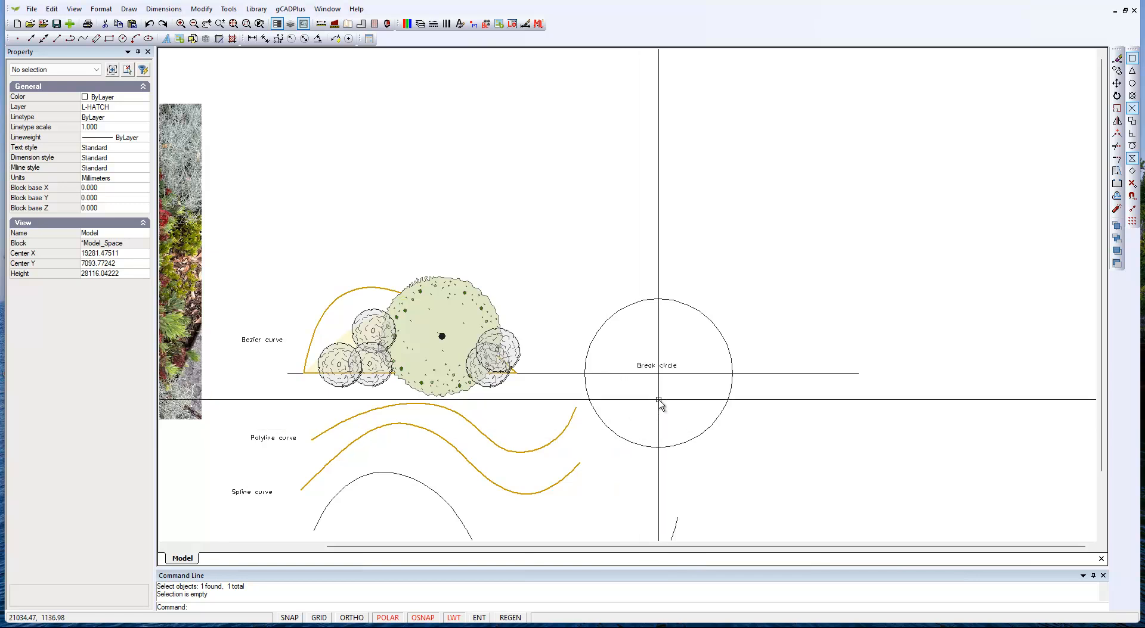
{"action": "left_click", "coordinate": [213, 12]}
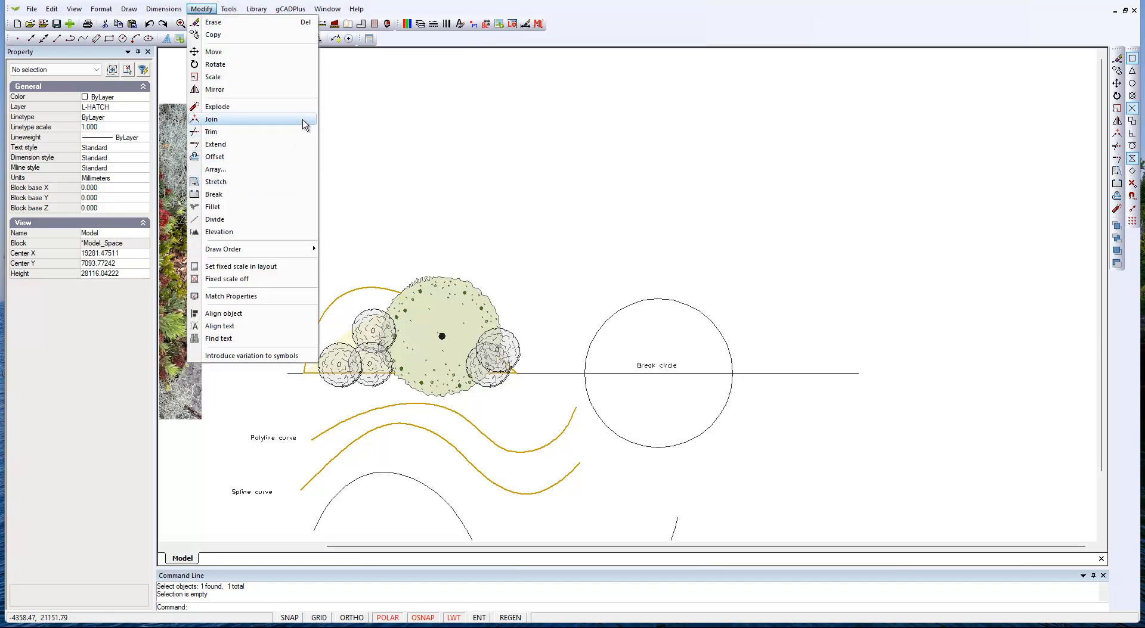
{"action": "left_click", "coordinate": [215, 194]}
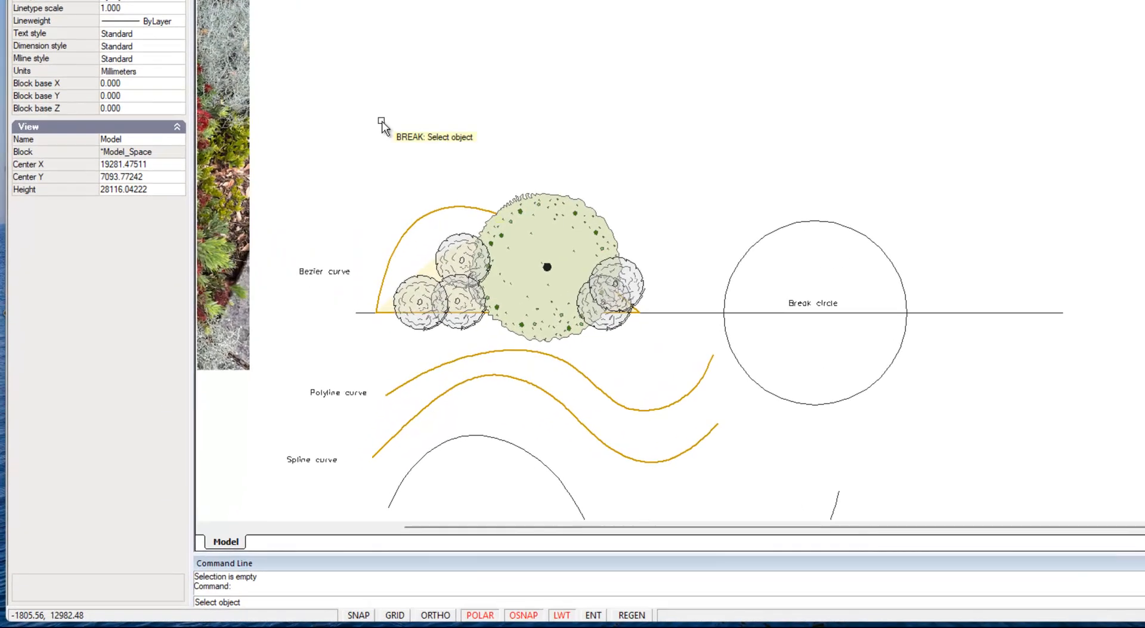
{"action": "left_click", "coordinate": [862, 396]}
{"action": "key", "text": "F3"}
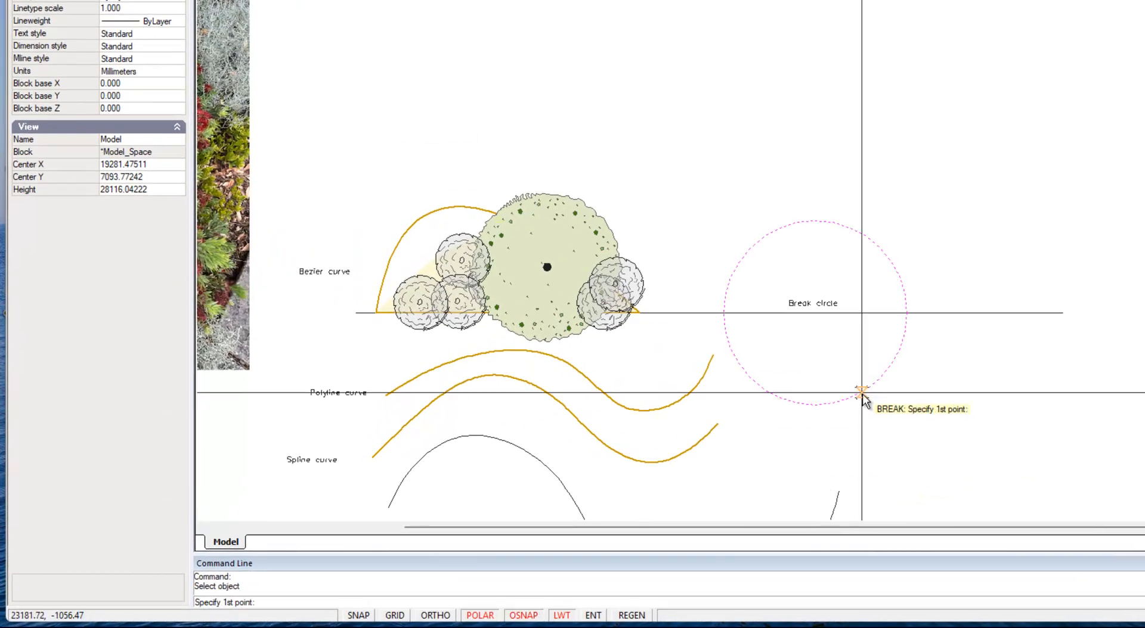
{"action": "left_click", "coordinate": [723, 314]}
{"action": "left_click", "coordinate": [907, 314]}
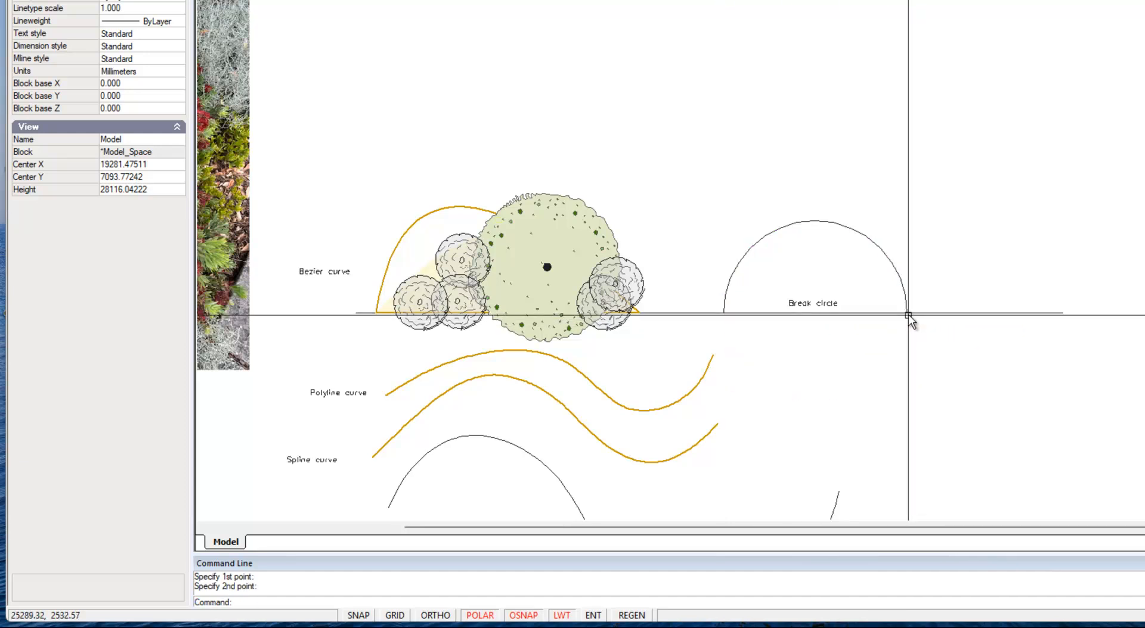
Step: Reshape the remaining arc by its midpoint, flattening it and raising it again to a radius of about 4352
{"action": "left_click", "coordinate": [852, 230]}
{"action": "scroll", "coordinate": [841, 358], "scroll_direction": "up", "scroll_amount": 4}
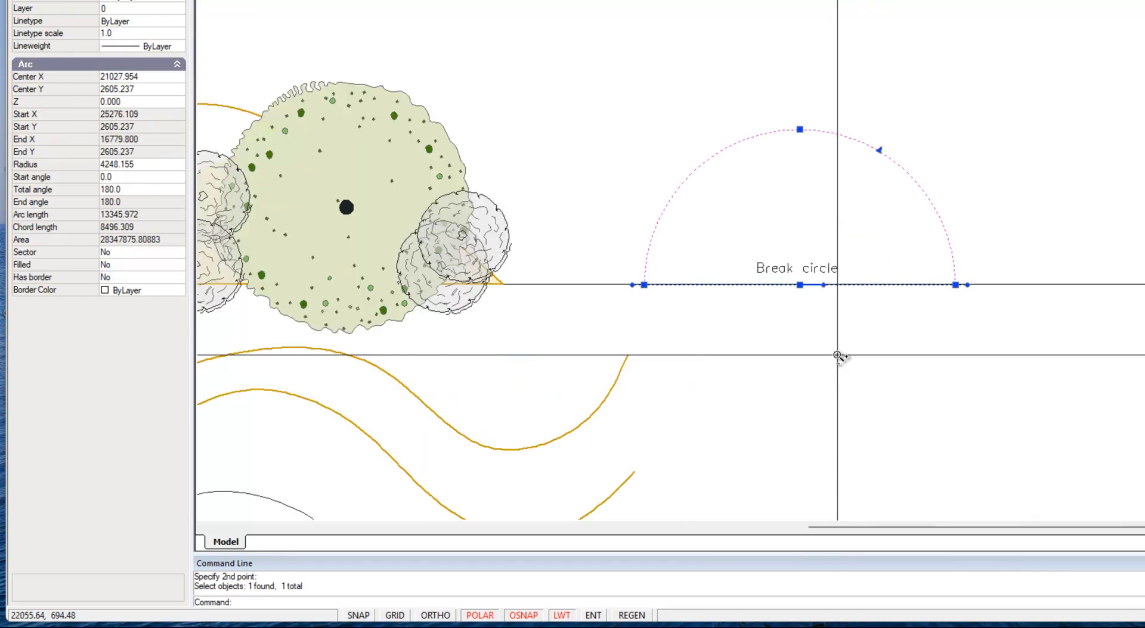
{"action": "left_click", "coordinate": [789, 62]}
{"action": "left_click", "coordinate": [788, 168]}
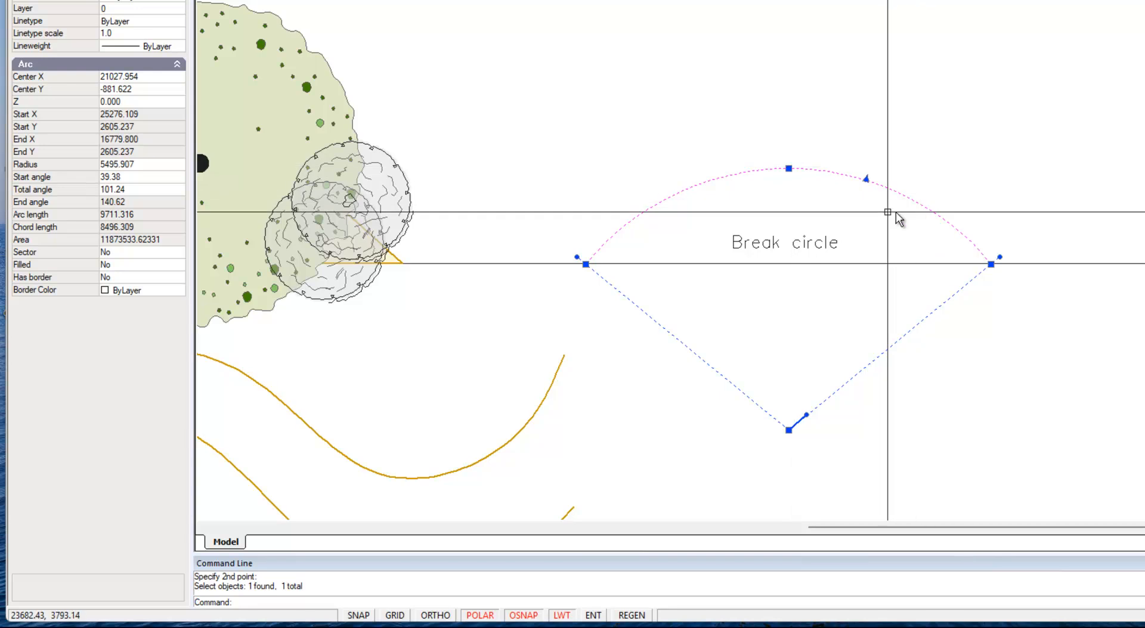
{"action": "left_click", "coordinate": [789, 169]}
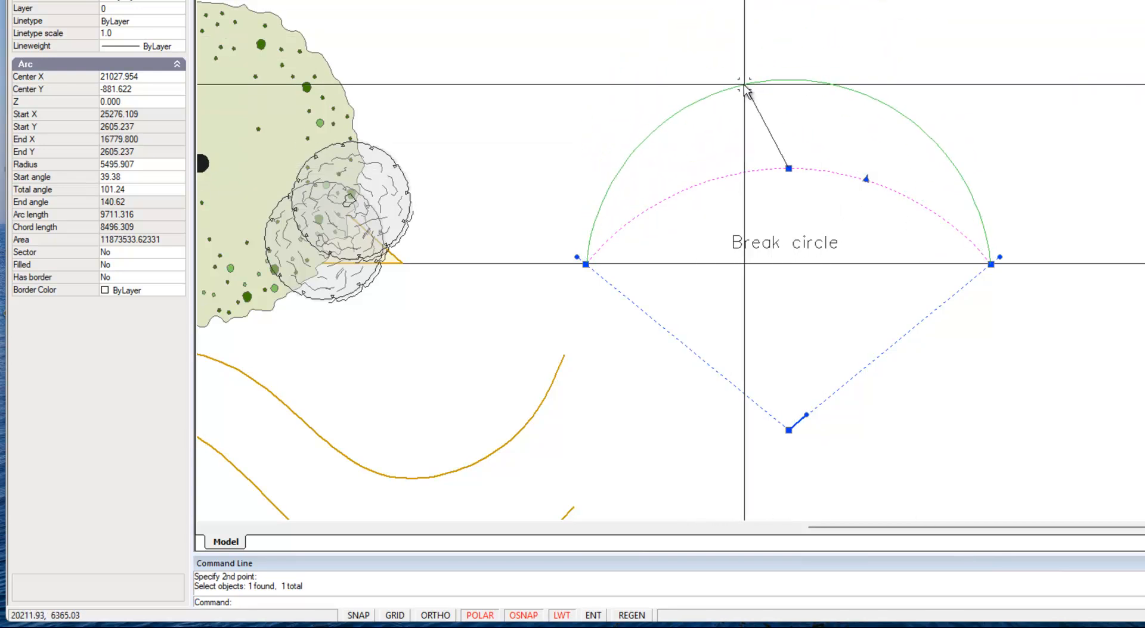
{"action": "left_click", "coordinate": [766, 105]}
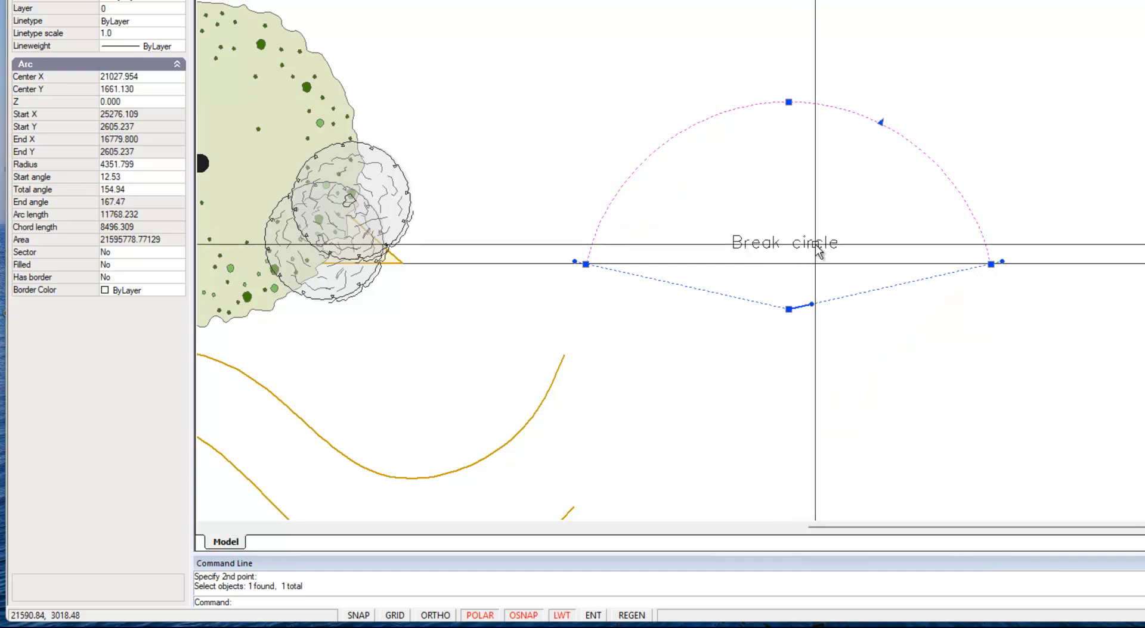
{"action": "key", "text": "Escape"}
{"action": "scroll", "coordinate": [881, 400], "scroll_direction": "down", "scroll_amount": 2}
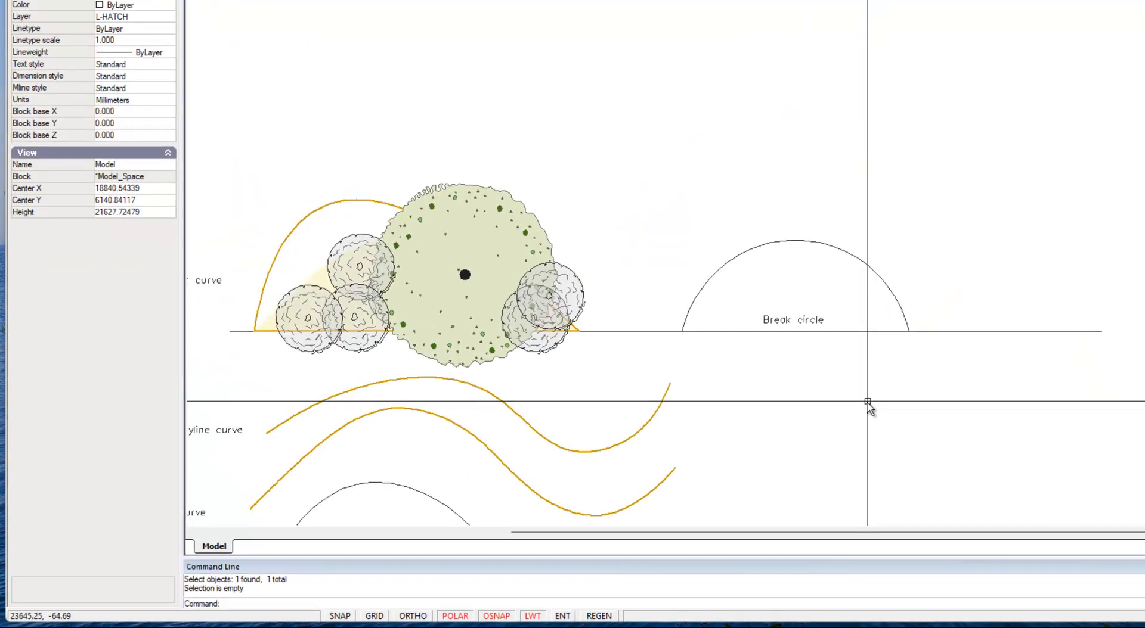
{"action": "left_click", "coordinate": [907, 275]}
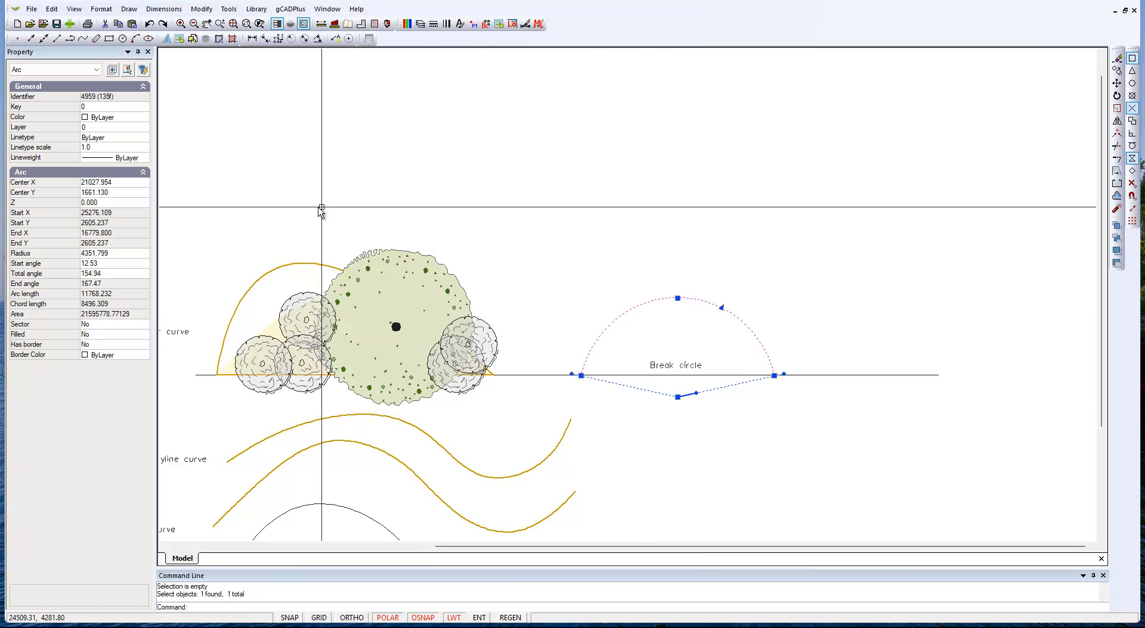
{"action": "key", "text": "Escape"}
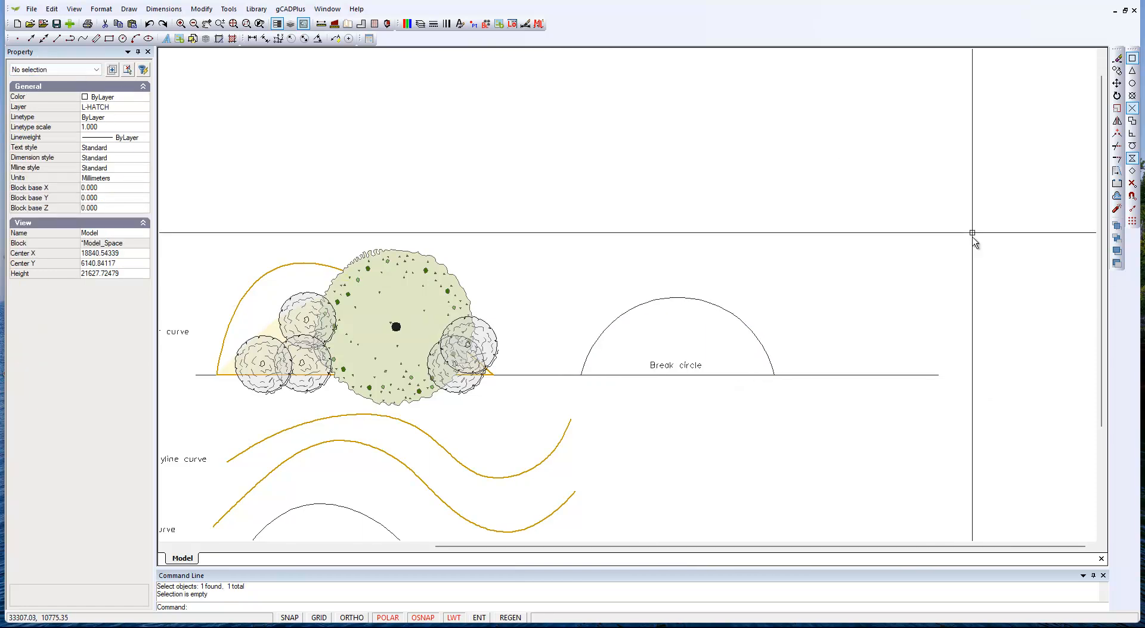
{"action": "scroll", "coordinate": [774, 422], "scroll_direction": "down", "scroll_amount": 1}
{"action": "mouse_move", "coordinate": [766, 473]}
{"action": "middle_mouse_down"}
{"action": "mouse_move", "coordinate": [679, 396]}
{"action": "mouse_move", "coordinate": [698, 332]}
{"action": "middle_mouse_up"}
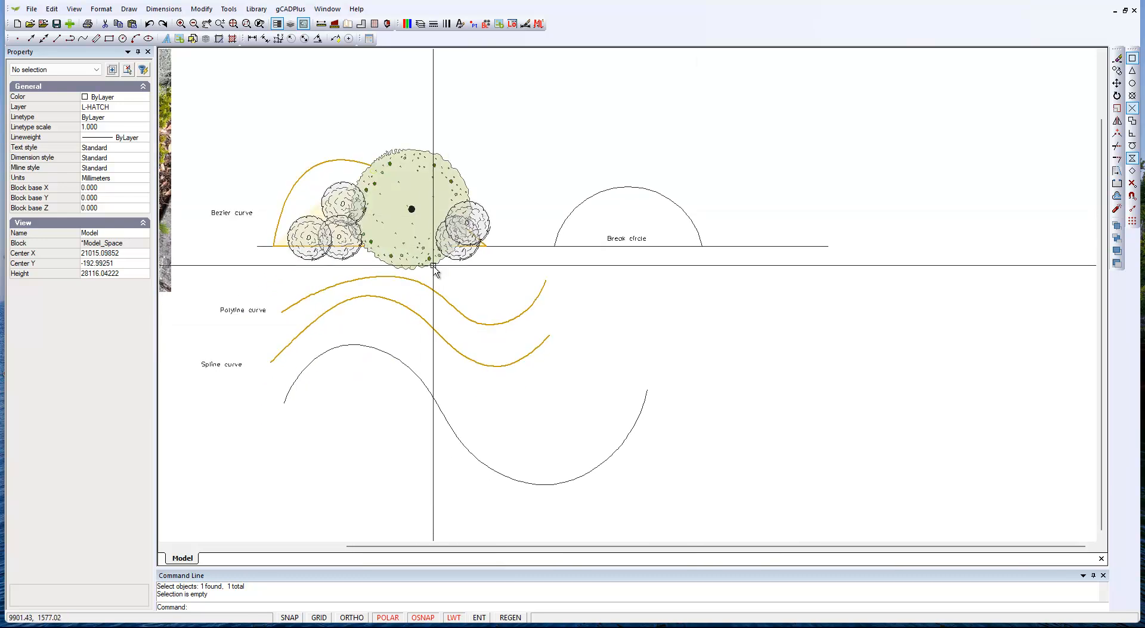
{"action": "middle_click_drag", "start_coordinate": [447, 273], "coordinate": [612, 298]}
{"action": "scroll", "coordinate": [559, 245], "scroll_direction": "up", "scroll_amount": 1}
{"action": "scroll", "coordinate": [608, 191], "scroll_direction": "up", "scroll_amount": 1}
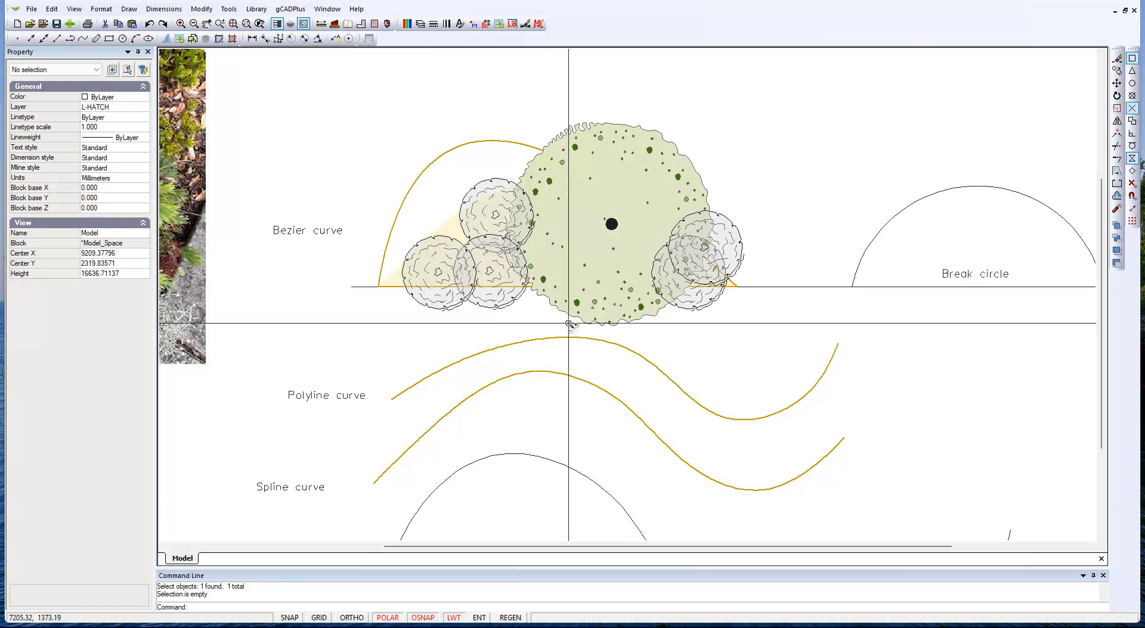
{"action": "scroll", "coordinate": [568, 323], "scroll_direction": "down", "scroll_amount": 3}
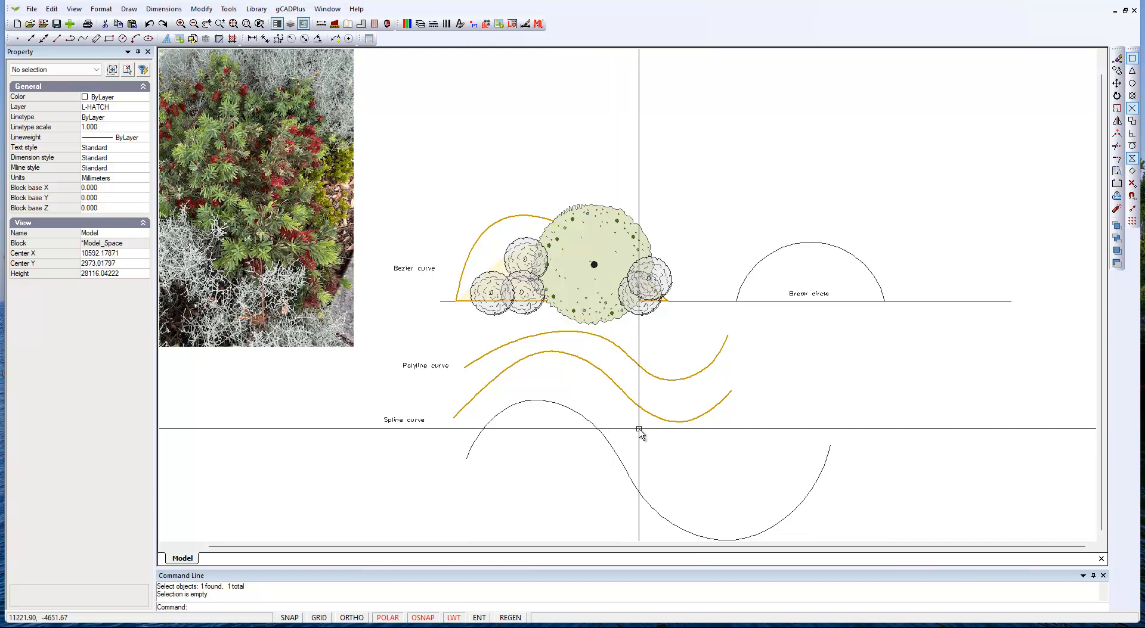
{"action": "left_click", "coordinate": [127, 9]}
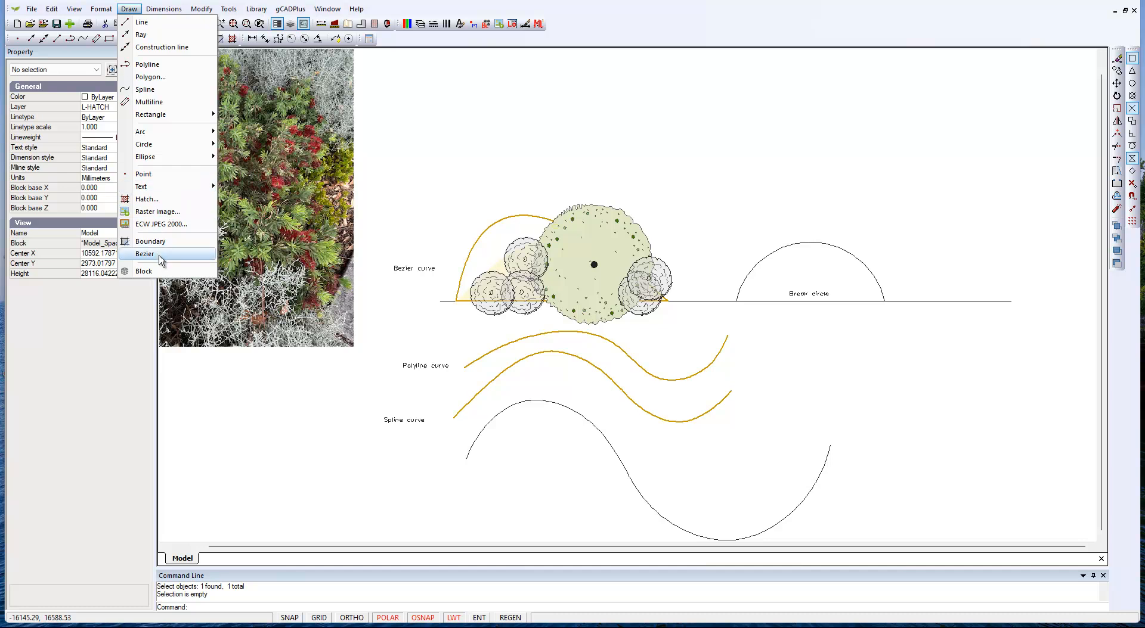
{"action": "left_click", "coordinate": [796, 140]}
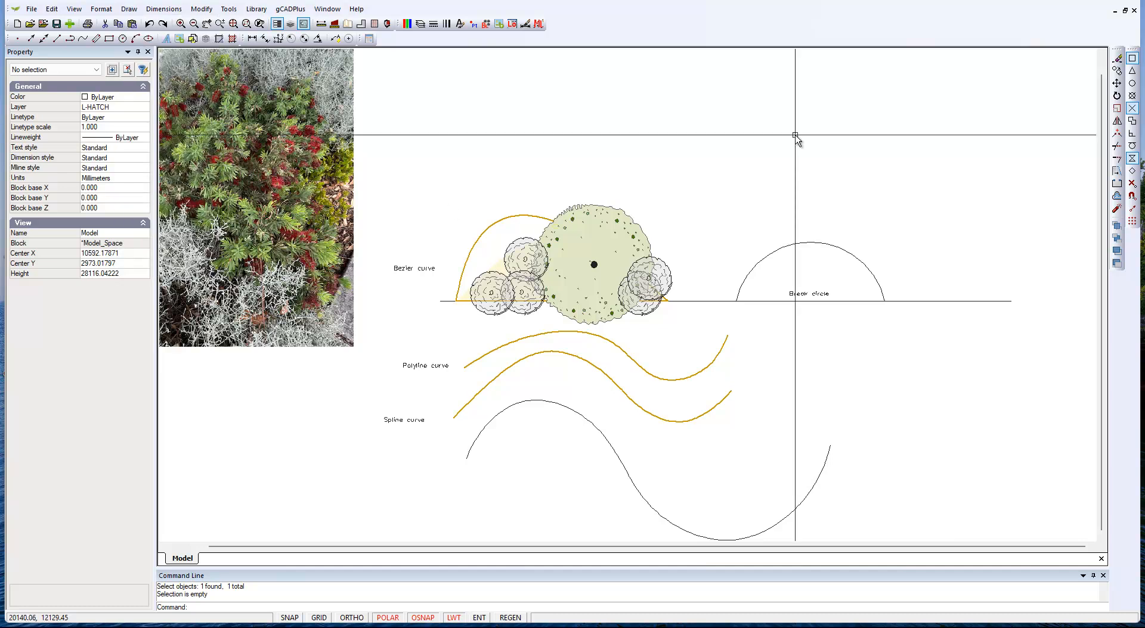